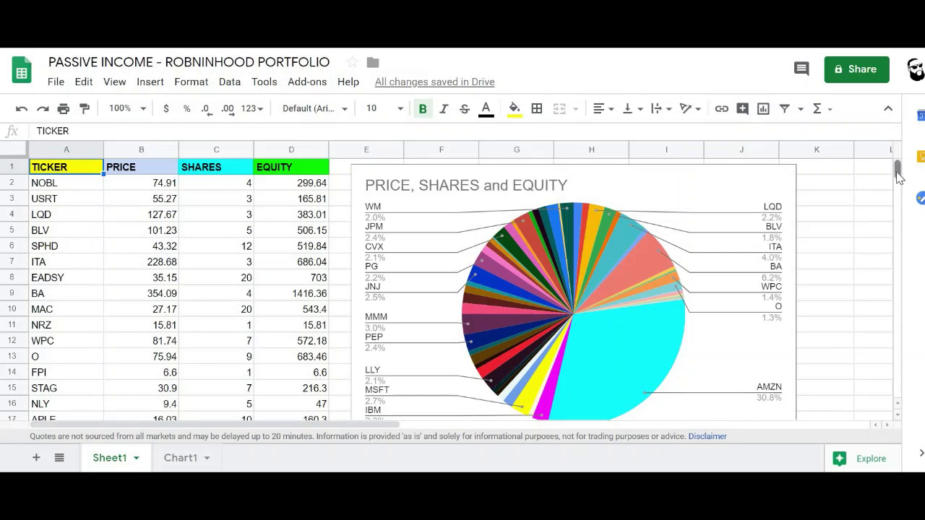
Scroll down through the portfolio holdings and back up to the top of the sheet.
scroll(898, 183, down, 15)
scroll(900, 182, up, 8)
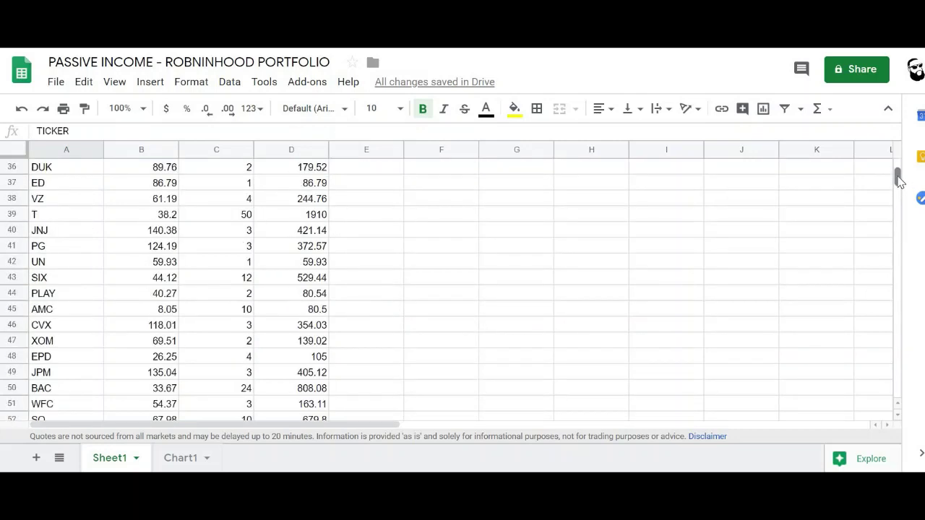
scroll(900, 182, up, 10)
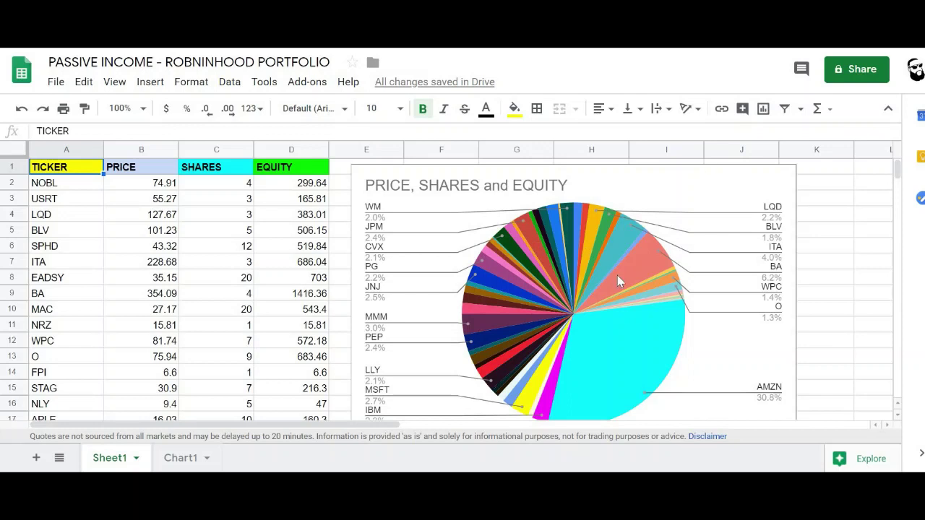
Select the PRICE, SHARES and EQUITY pie chart.
click(688, 191)
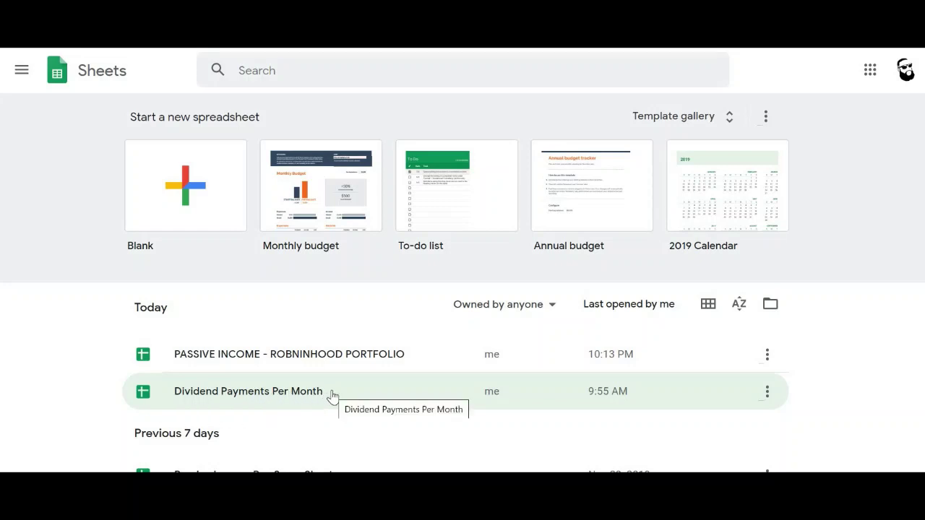
Start a blank spreadsheet named 'My Portfolio 2020' and go to cell A1.
click(203, 190)
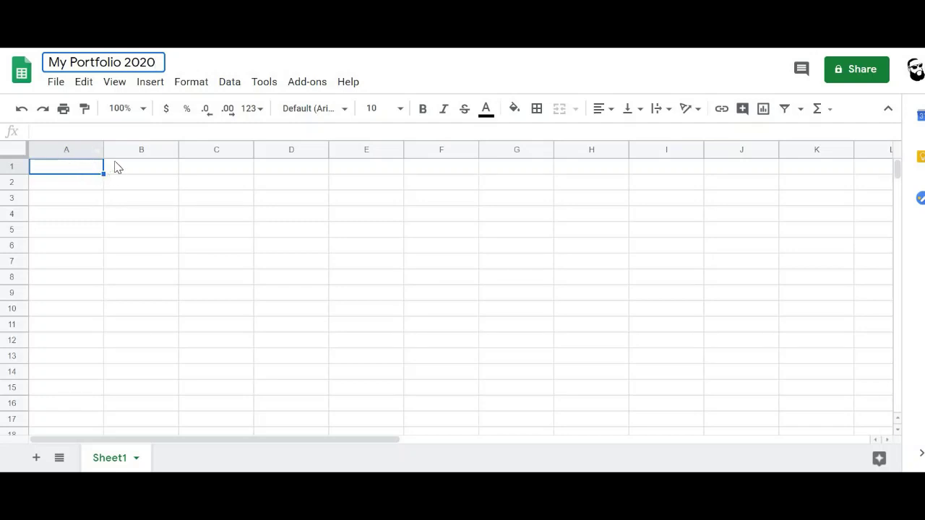
click(120, 172)
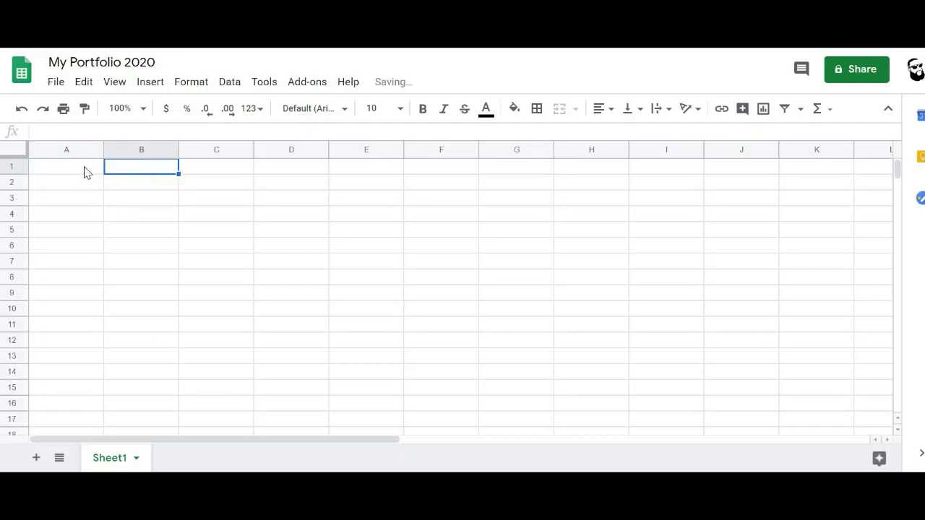
click(84, 171)
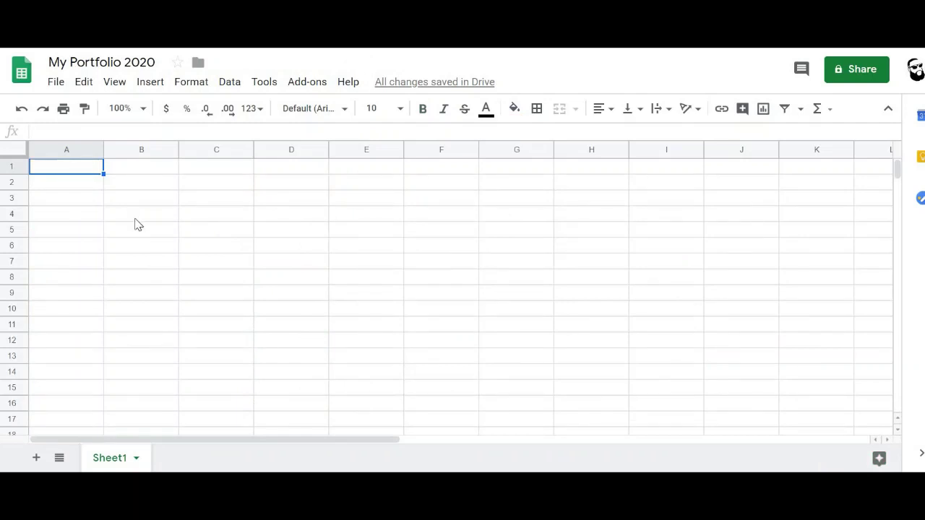
Enter the headers TICKER, PRICE, SHARES and EQUITY across A1:D1 in capitals.
key(Caps_Lock)
text(TICK)
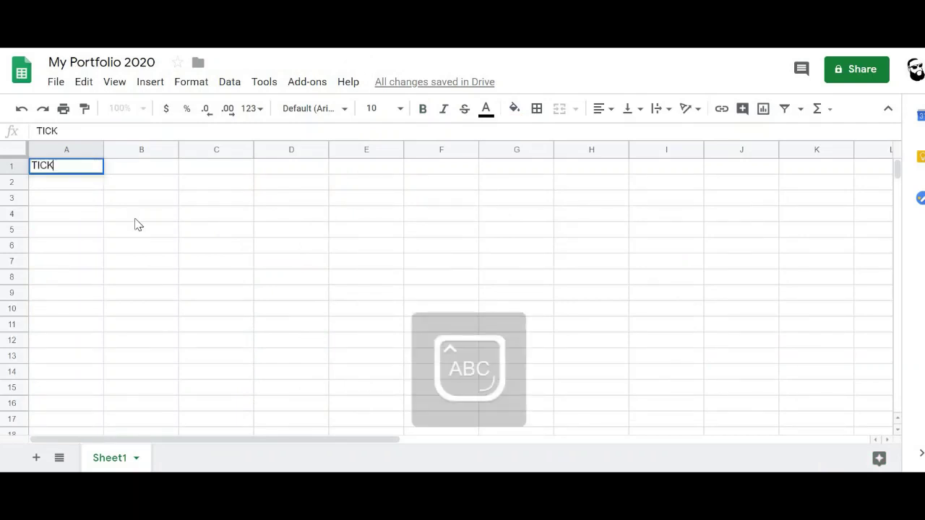
text(ER)
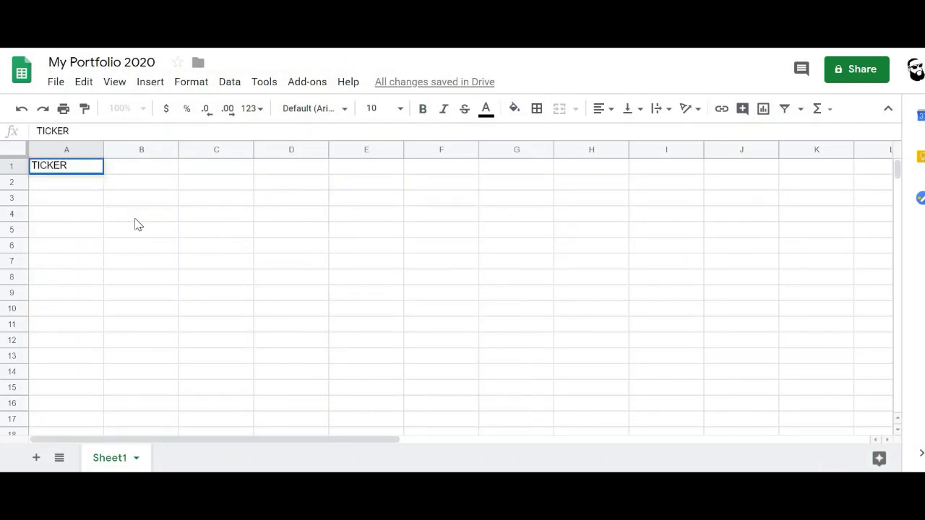
key(Tab)
text(PRICE)
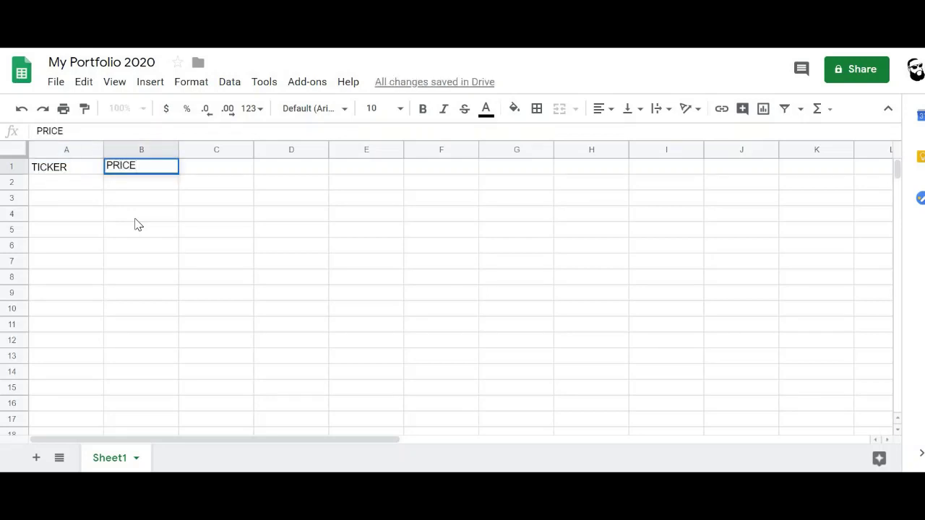
key(Tab)
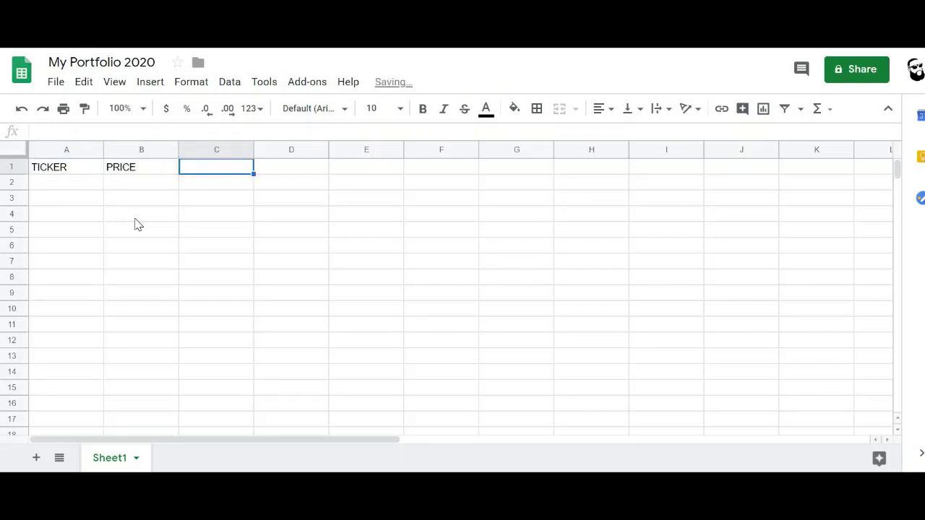
text(SHARES)
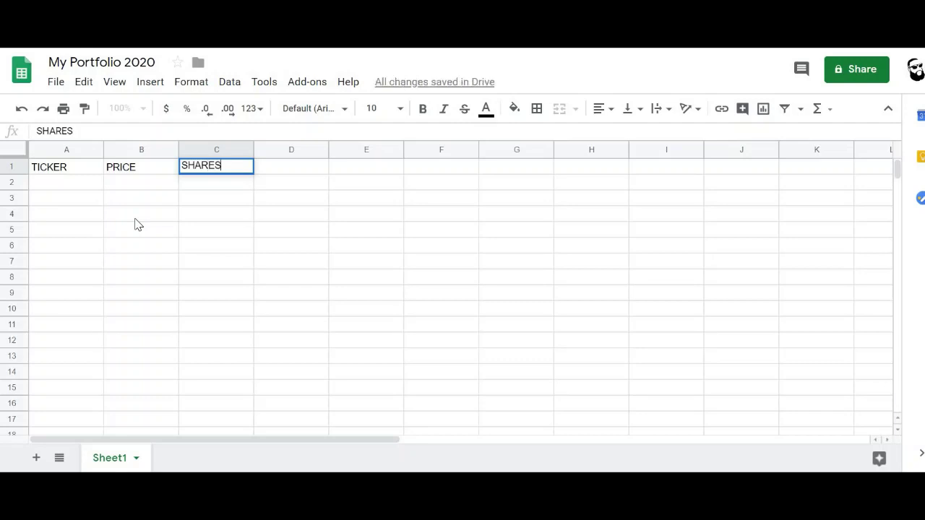
key(Tab)
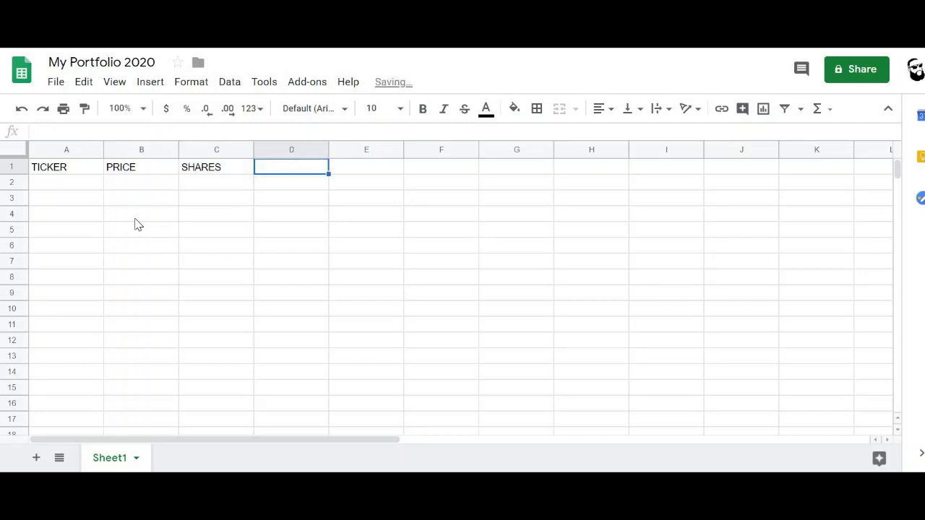
text(EQUI)
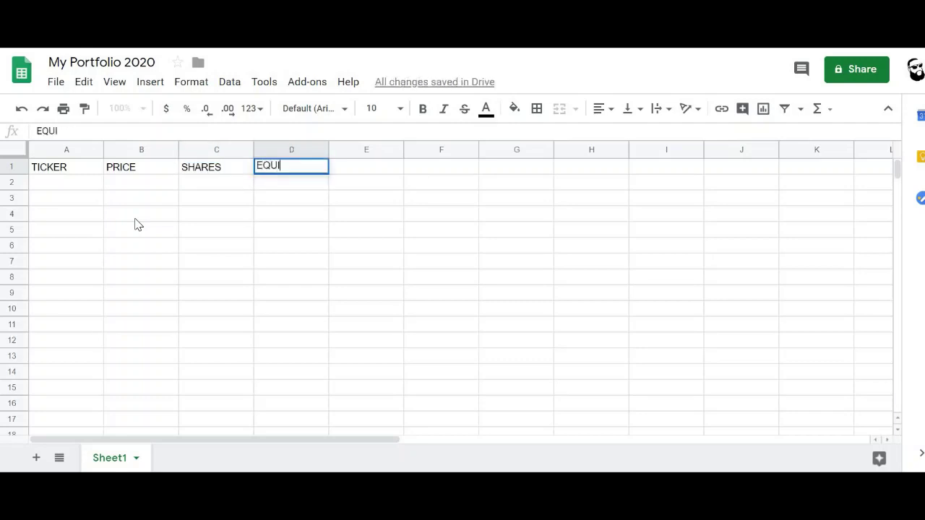
text(TY)
click(41, 167)
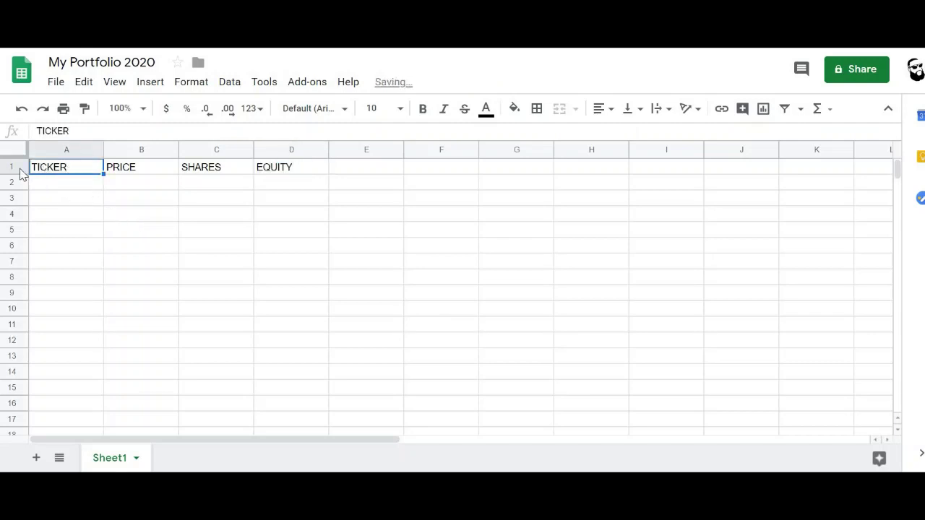
Make the whole of row 1 bold with font size 14.
click(15, 167)
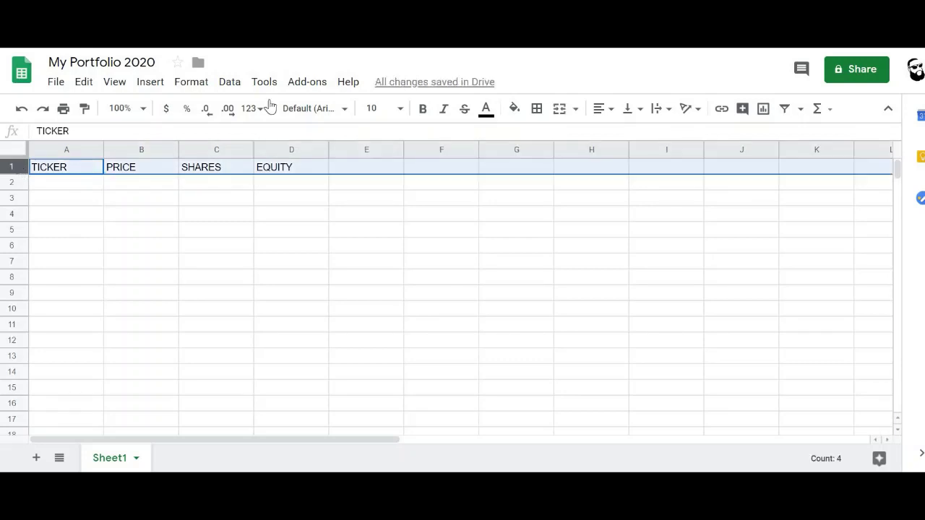
click(423, 109)
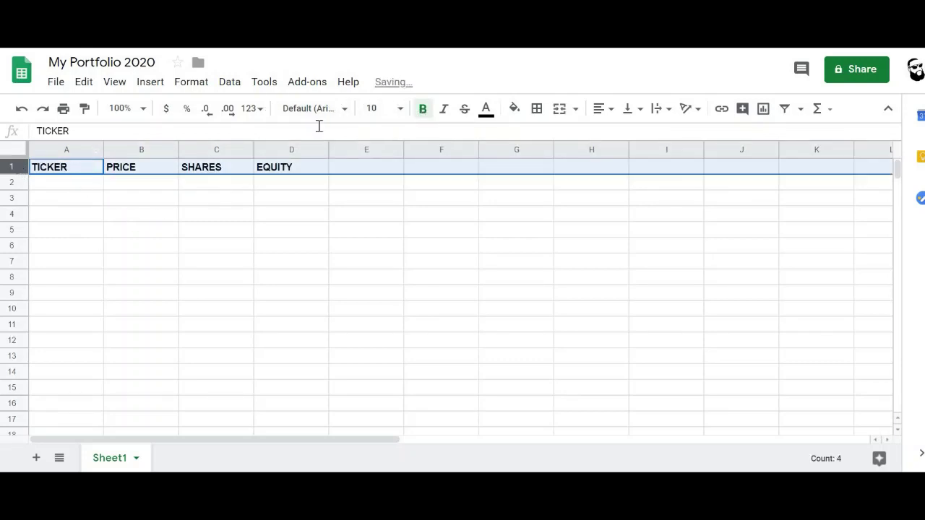
click(401, 110)
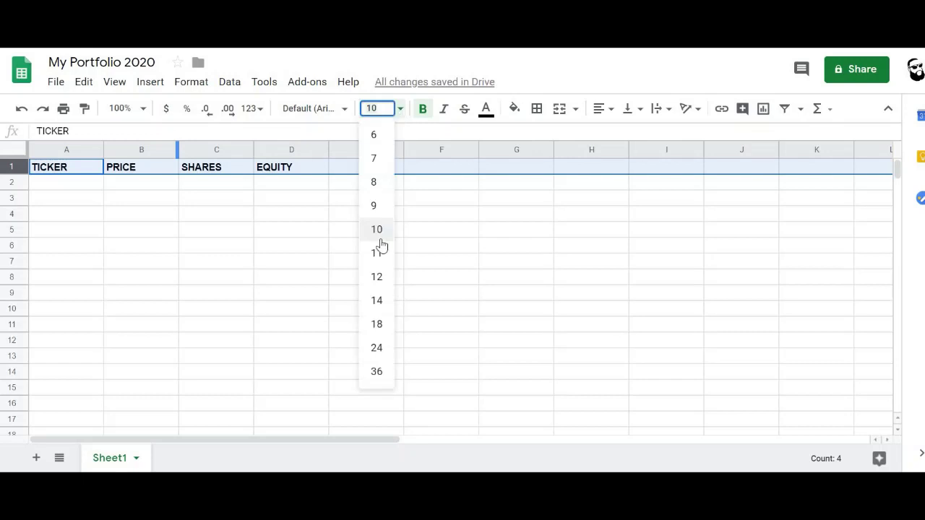
click(377, 300)
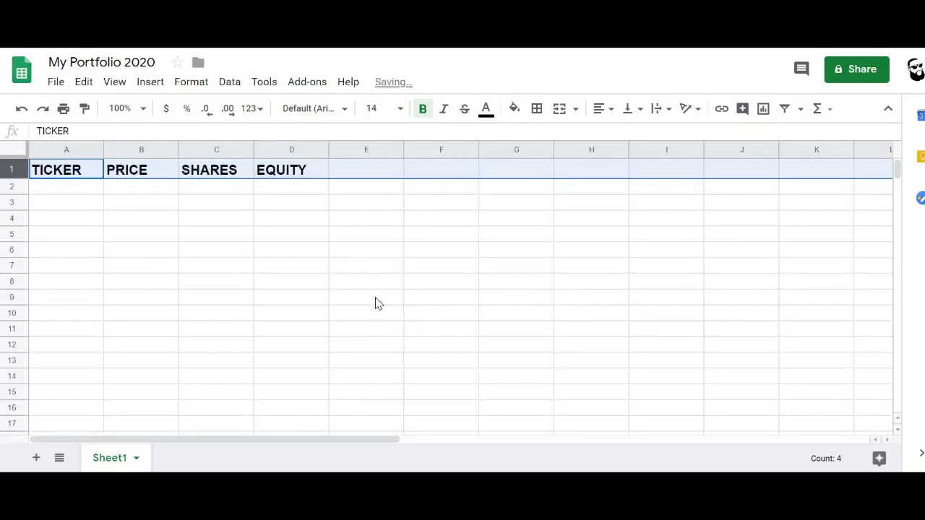
click(52, 189)
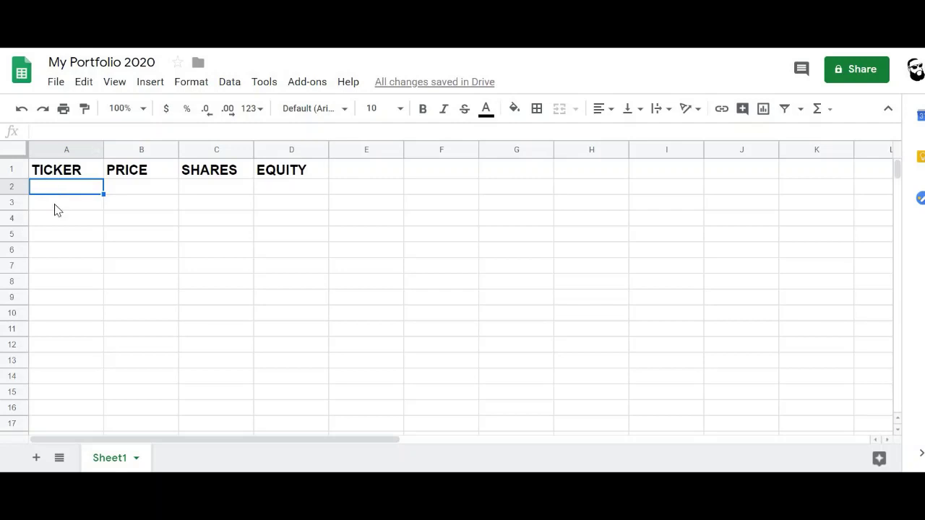
Enter =GOOGLEFINANCE(A2) in B2 and check the resulting #N/A error.
click(130, 194)
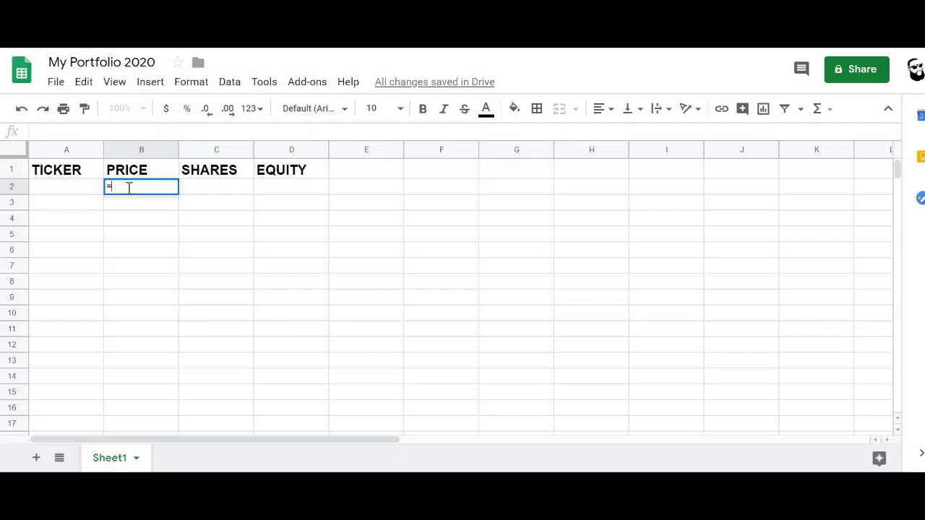
text(=GOGL)
key(BackSpace)
key(BackSpace)
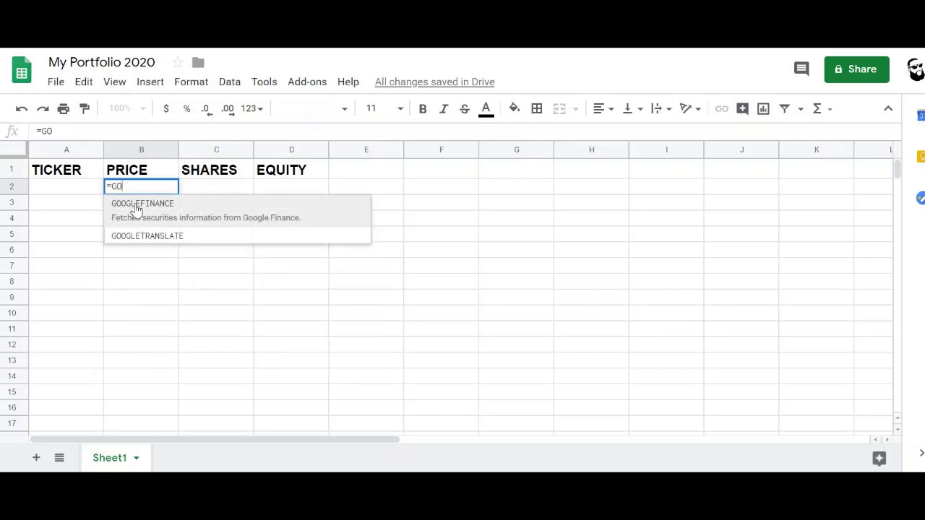
click(136, 210)
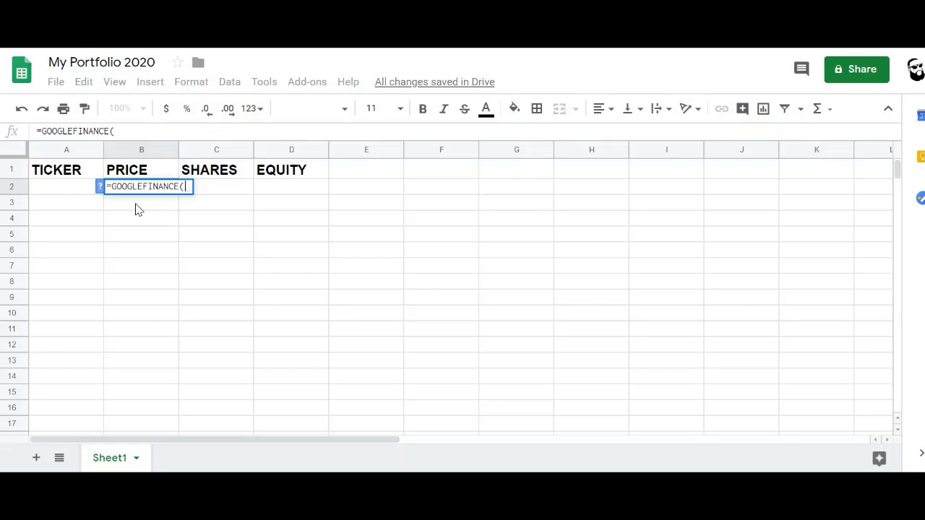
text(A2)
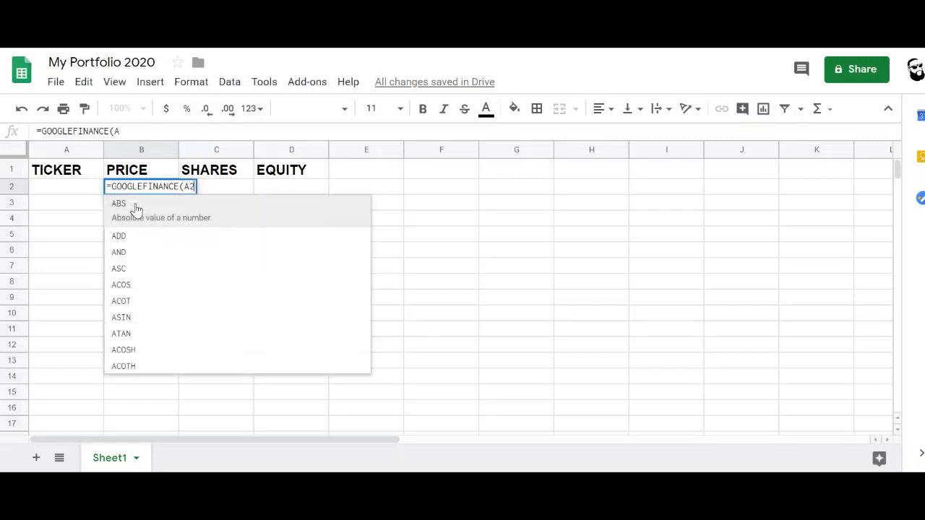
text())
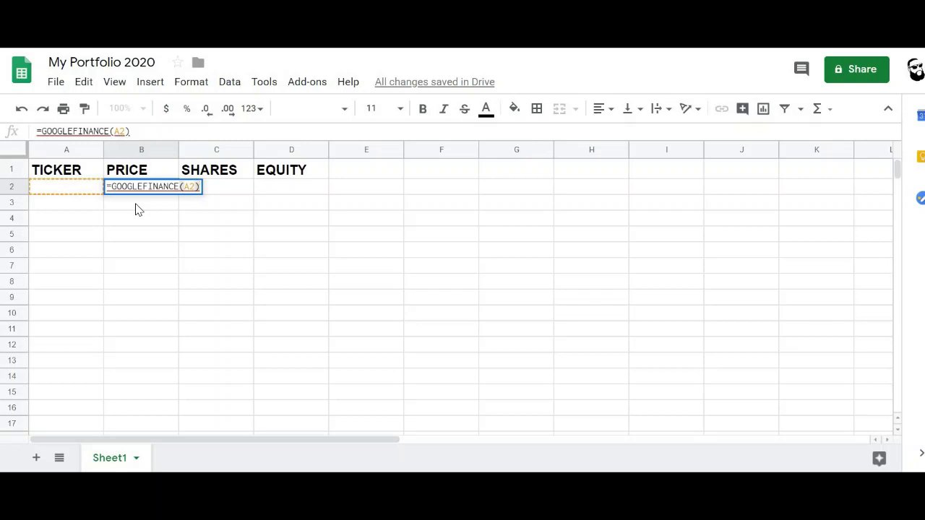
click(237, 190)
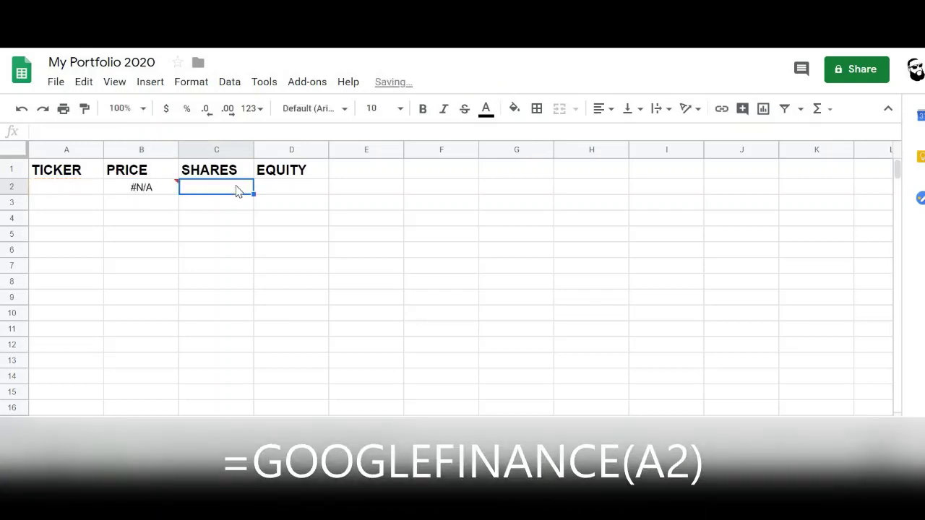
mouse_move(125, 194)
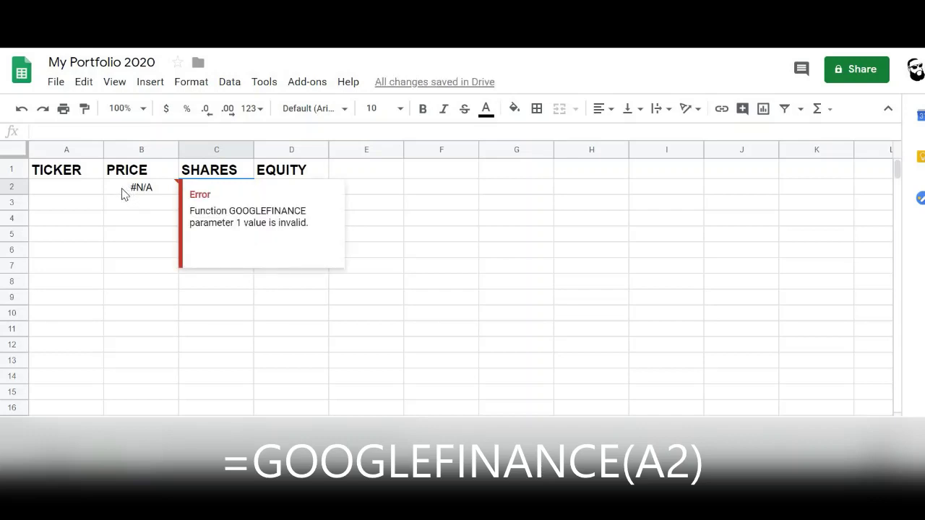
click(130, 191)
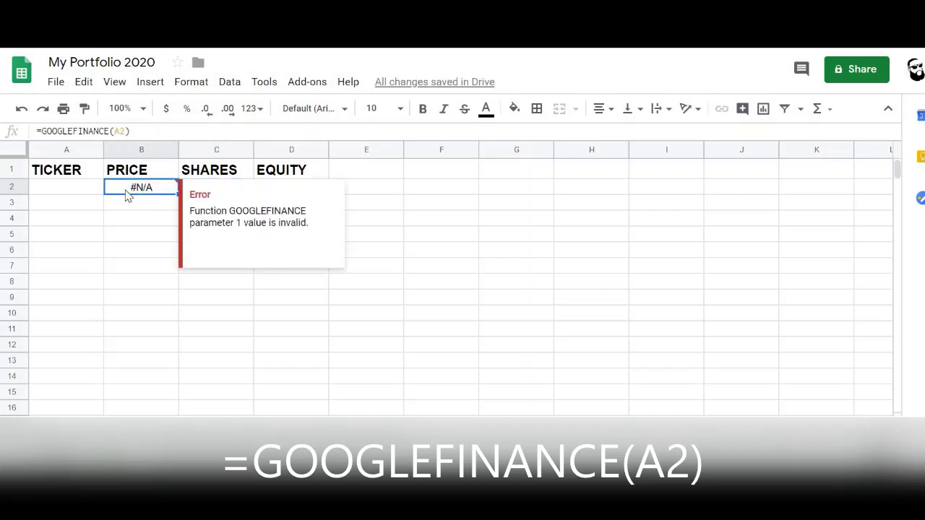
click(66, 192)
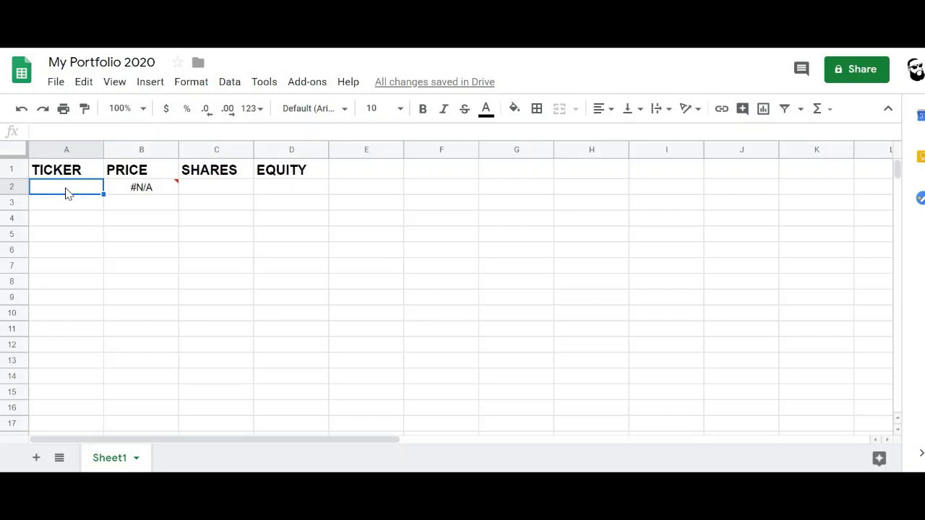
Enter ticker ABBV in A2 so B2 shows its price of 86.98.
text(ABBV)
key(Tab)
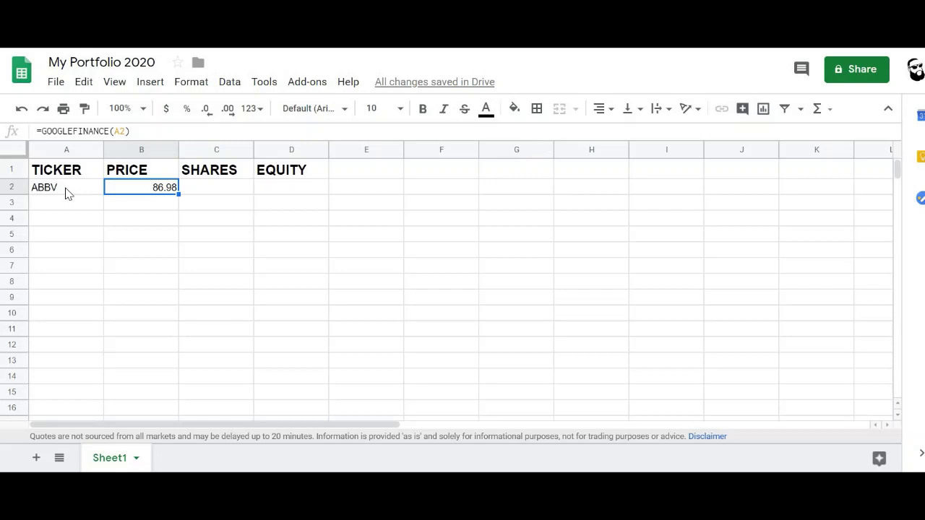
Format column B as currency ($86.98) and enter 10 shares for ABBV in C2.
click(145, 151)
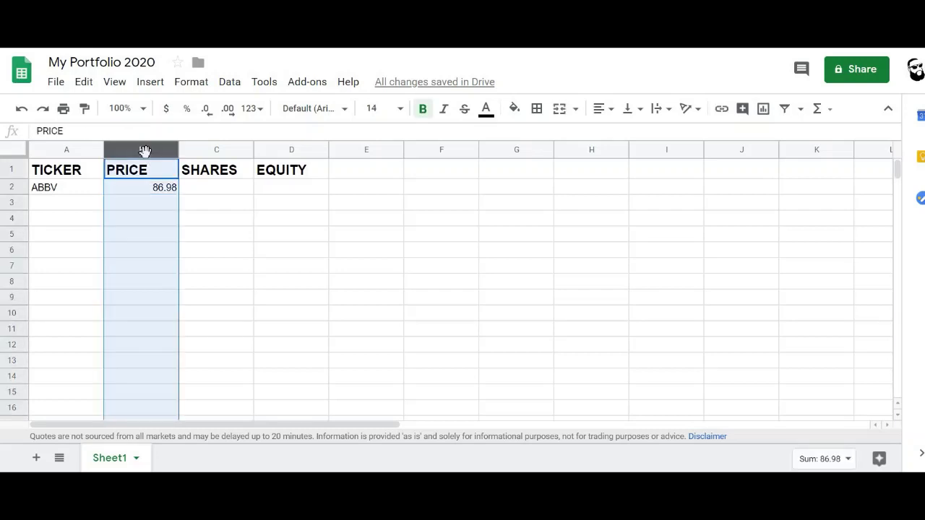
click(167, 110)
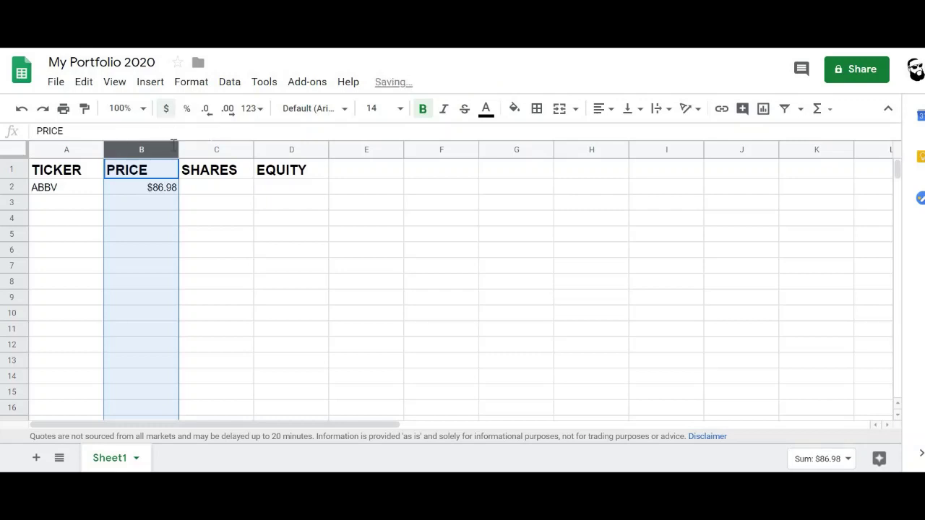
click(207, 196)
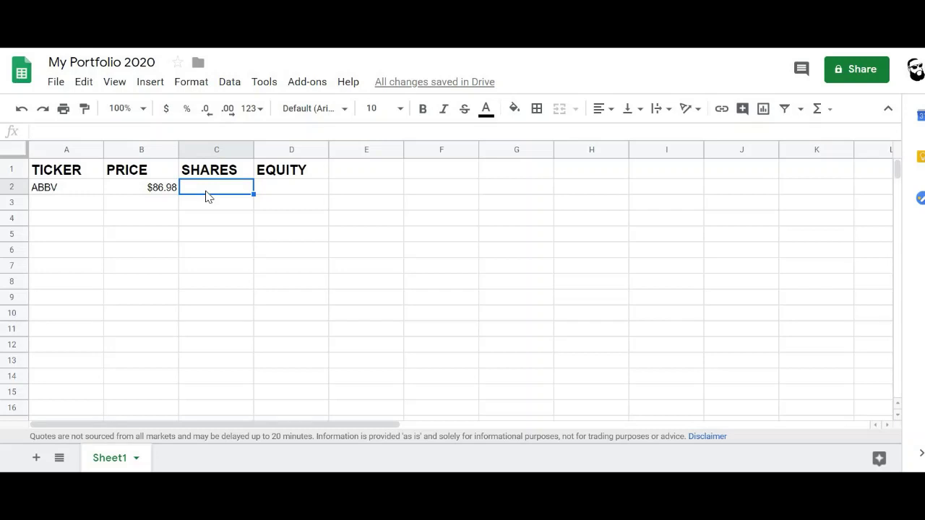
text(10)
click(283, 193)
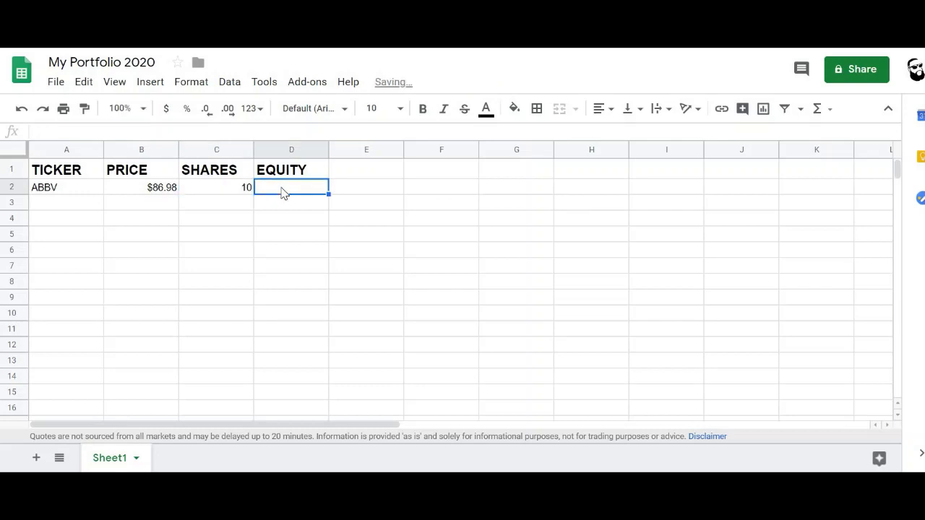
click(45, 205)
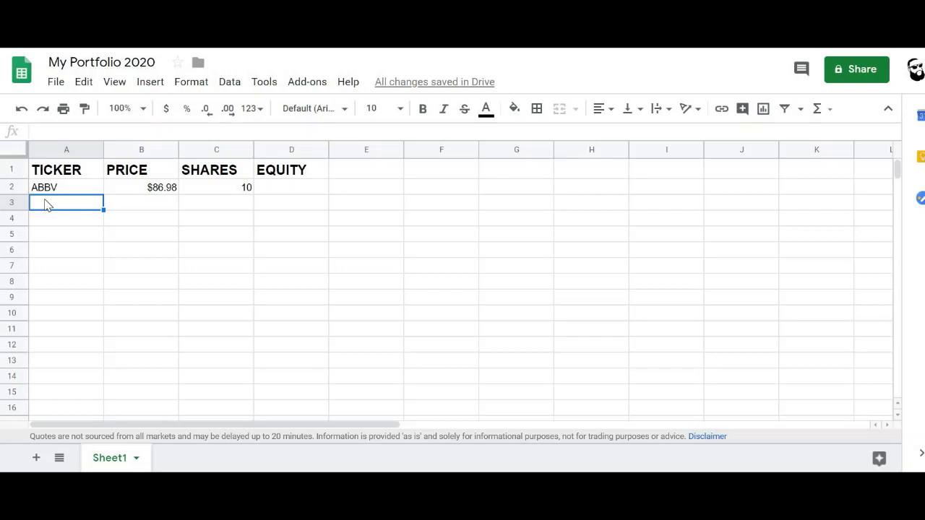
Add ticker GM in A3 and fill the B2 price formula down to B11.
text(GM)
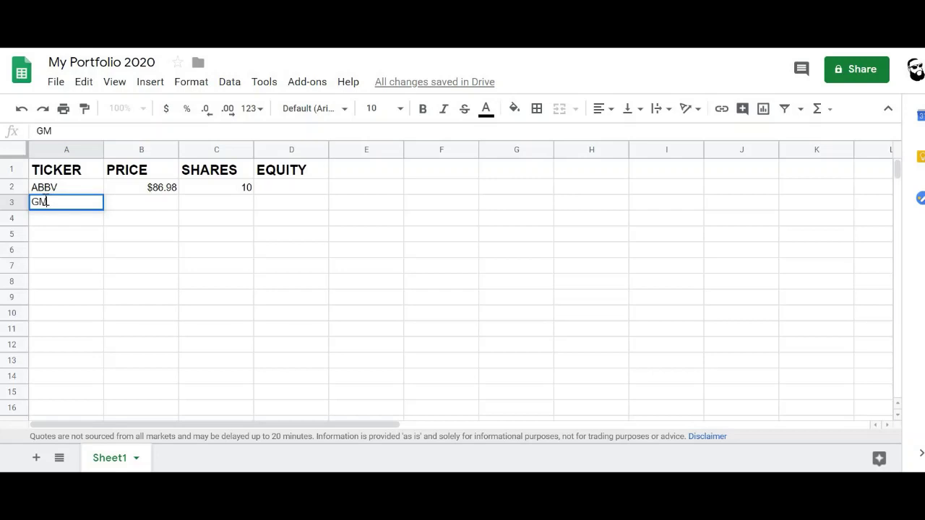
key(Tab)
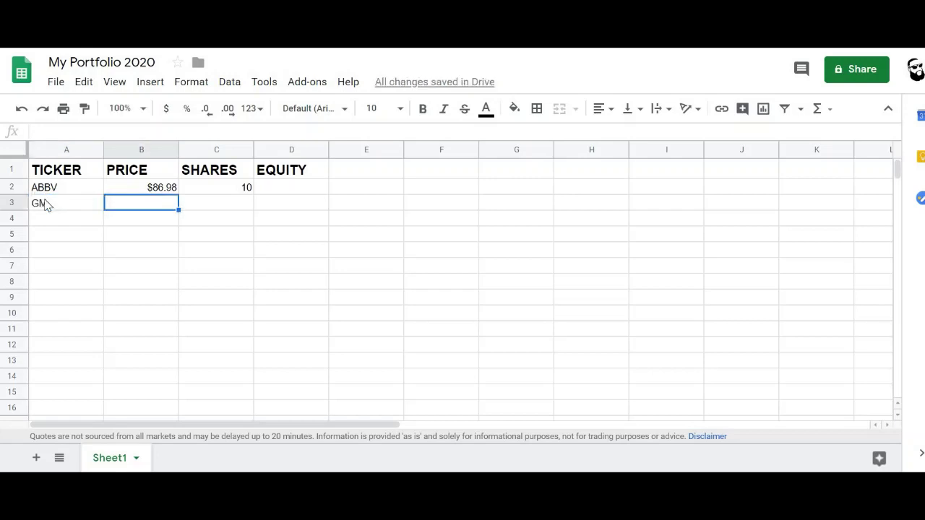
click(132, 192)
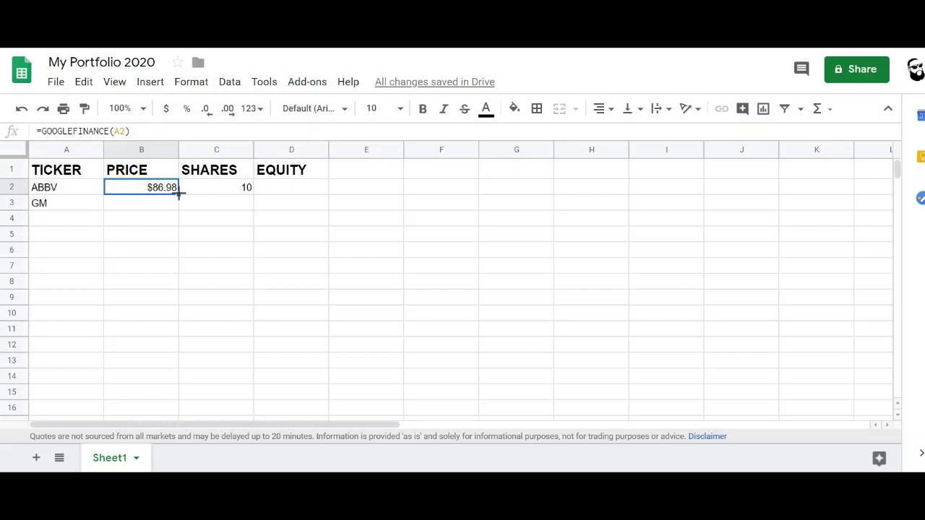
drag(178, 194, 170, 328)
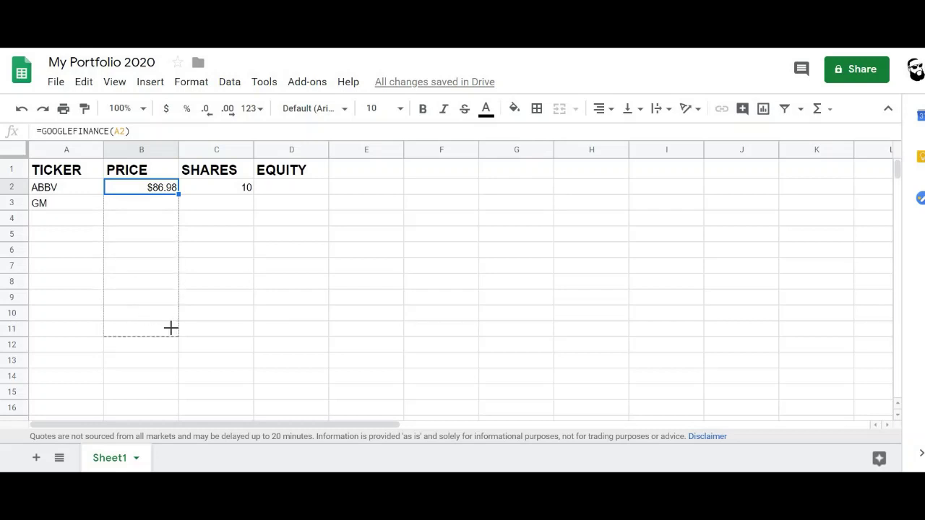
drag(171, 328, 172, 332)
drag(75, 250, 48, 204)
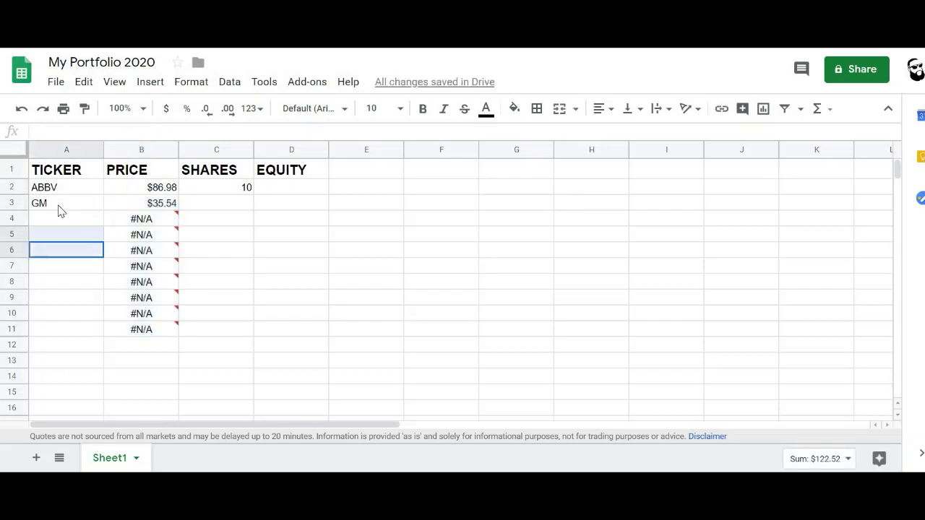
click(45, 207)
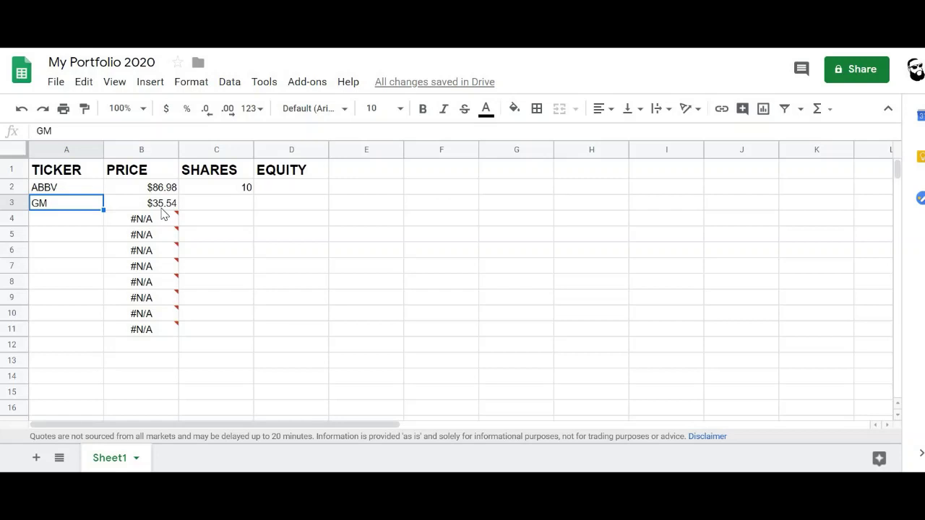
Give GM 20 shares, then list tickers ABR through MSFT with their share counts.
click(224, 211)
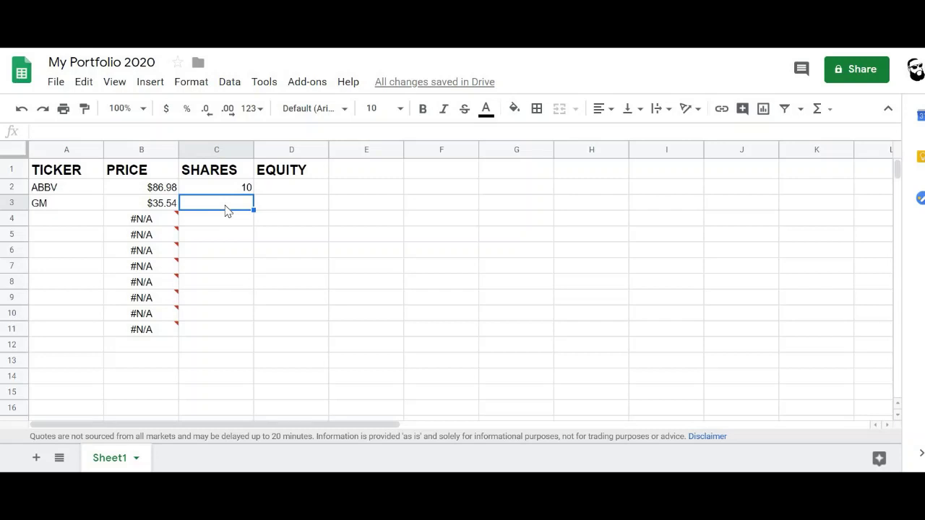
text(20)
key(Tab)
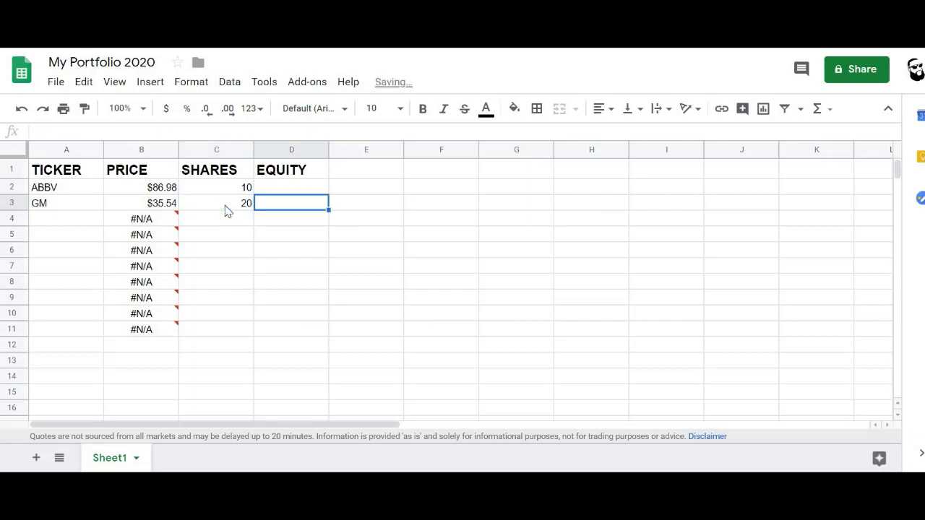
click(47, 224)
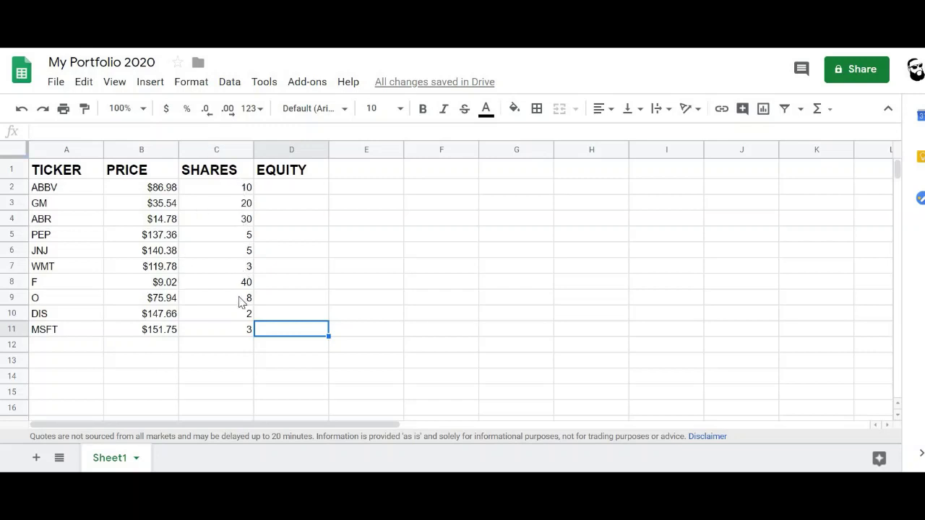
click(268, 189)
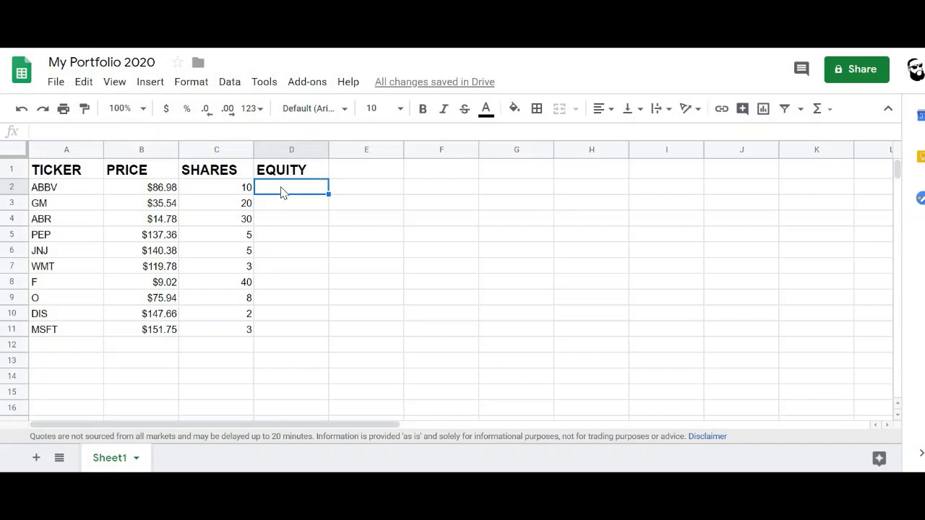
Enter =B2*C2 in D2 to get ABBV's equity of $869.80.
text(=)
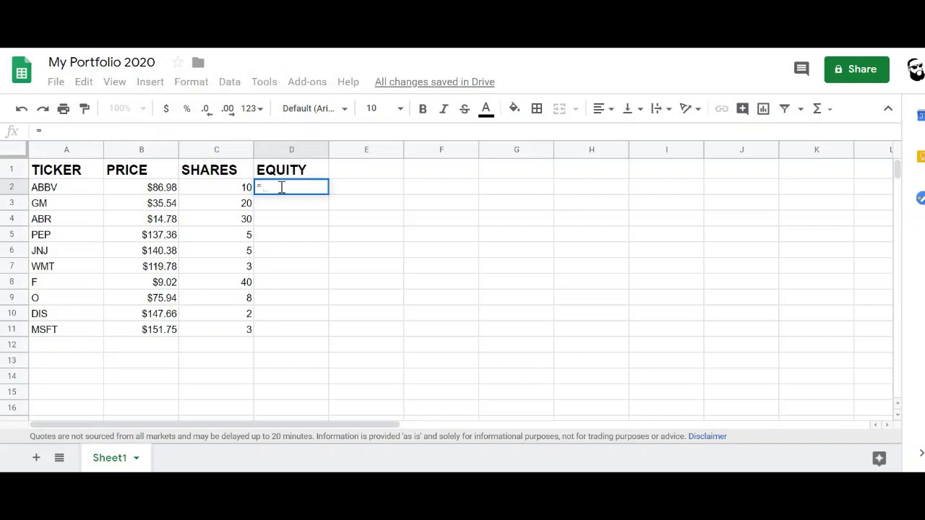
text(B2)
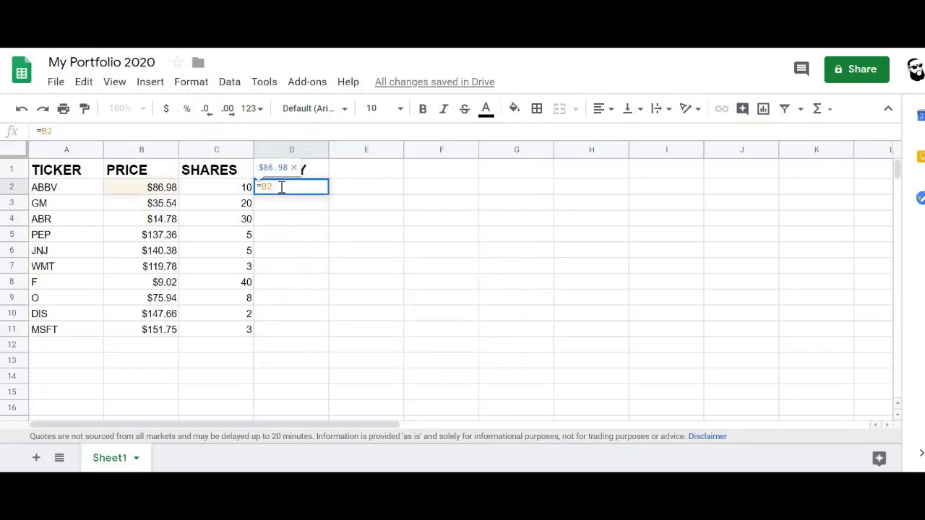
text(*)
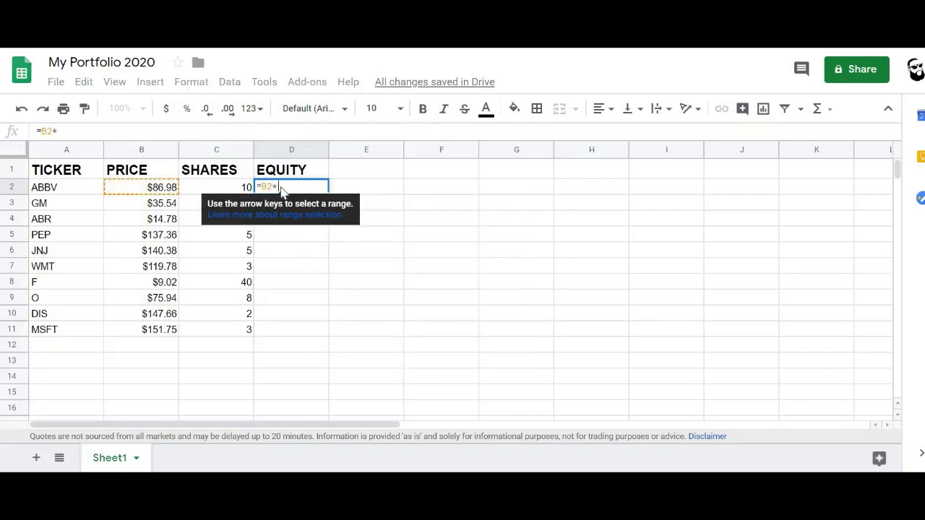
text(C2)
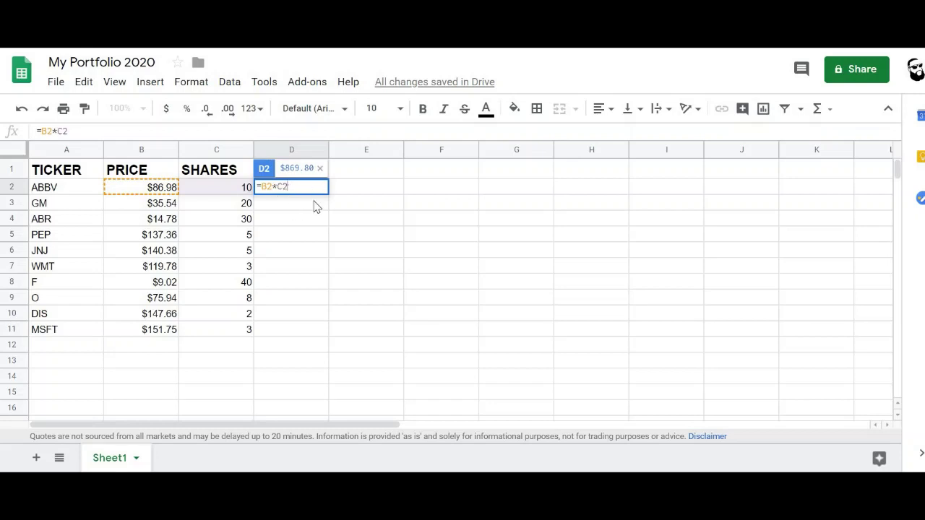
key(Return)
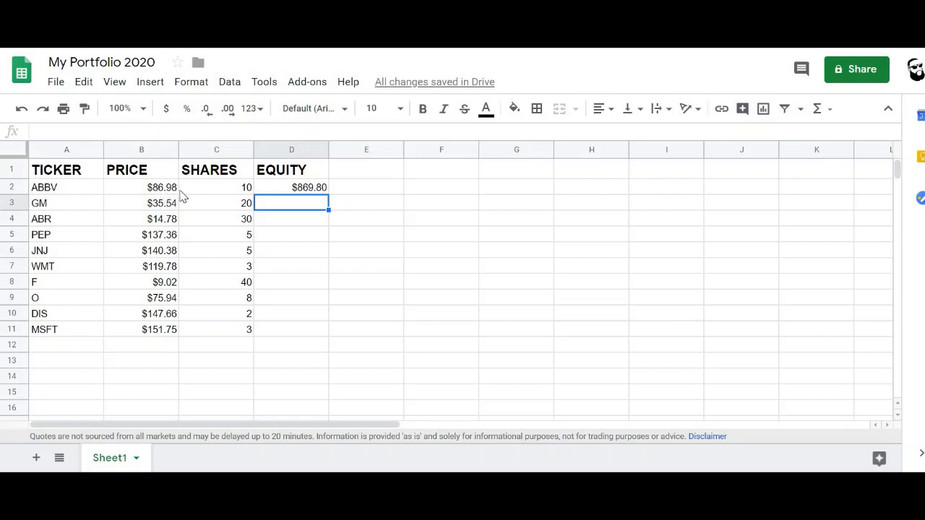
Copy the ABBV equity formula from D2 down to D11, putting MSFT at $455.25.
click(309, 188)
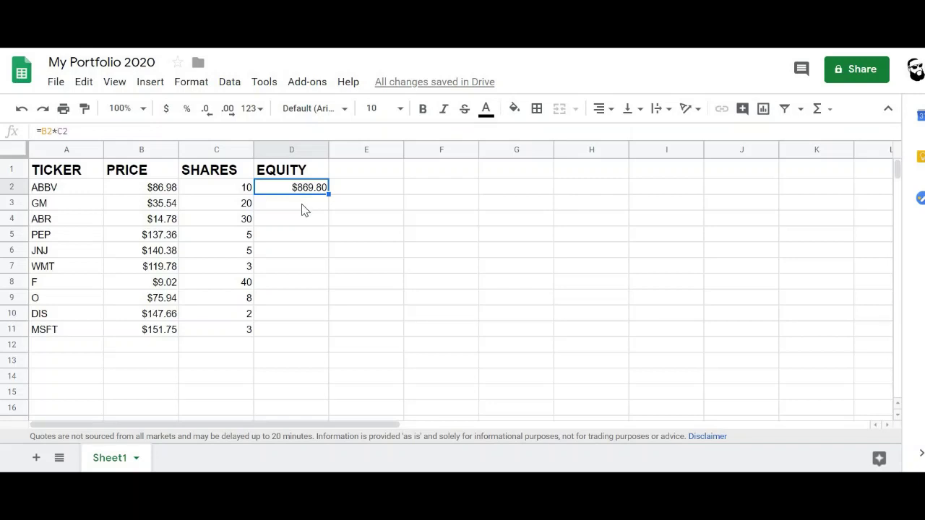
click(304, 205)
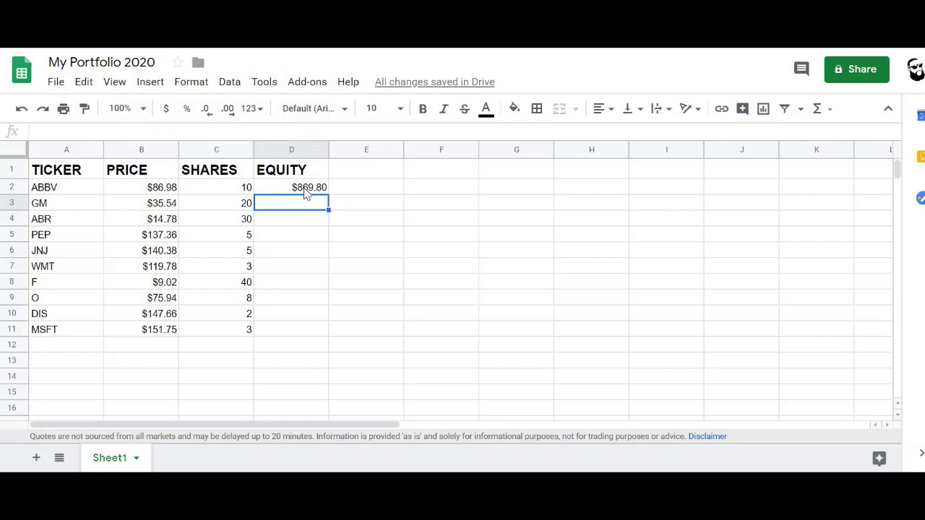
click(302, 190)
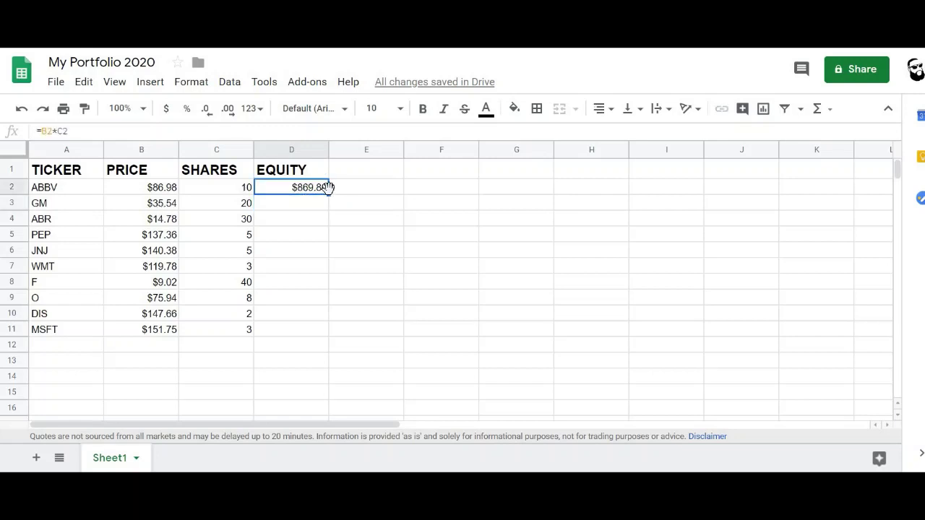
drag(328, 193, 326, 335)
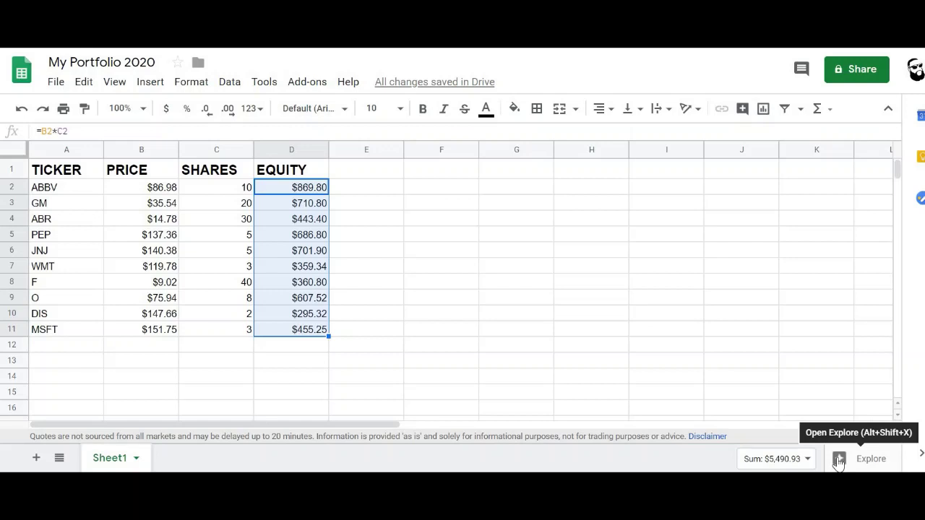
Insert the suggested EQUITY pie chart from Explore, then close the Explore panel.
click(838, 460)
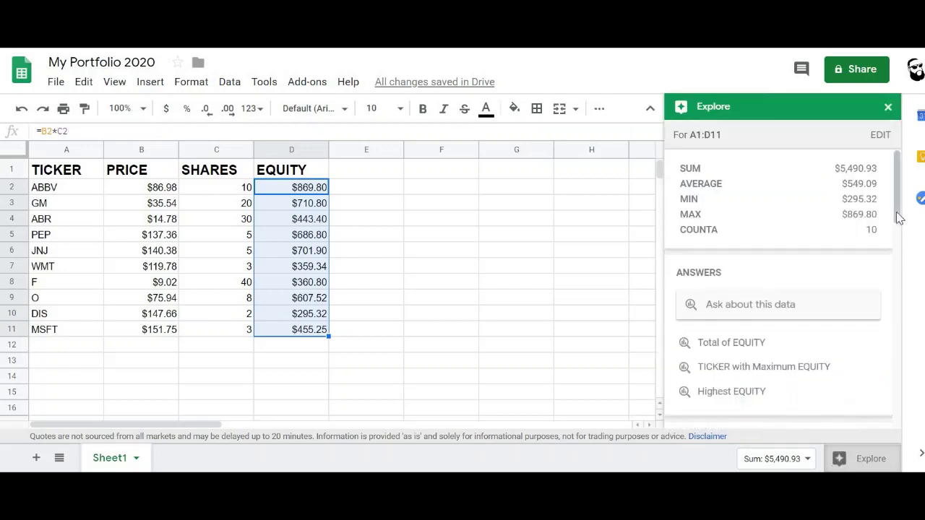
scroll(898, 218, down, 3)
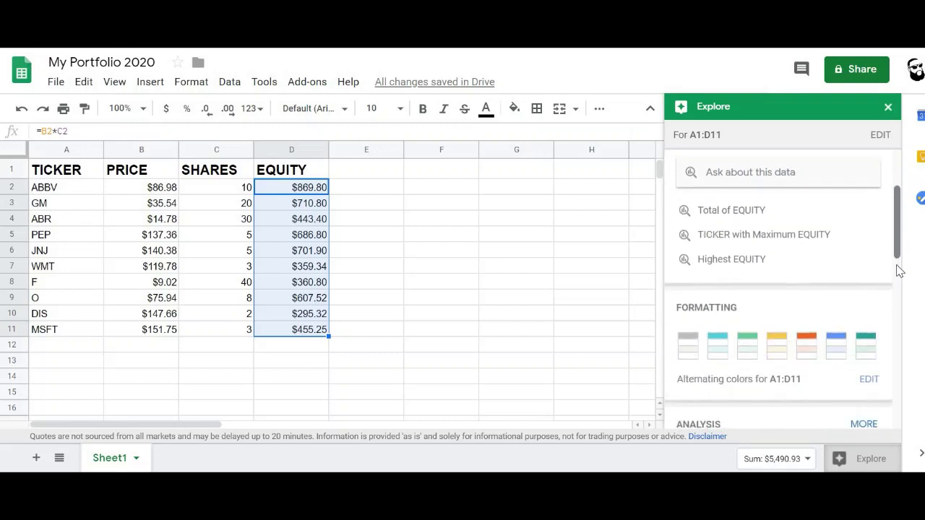
scroll(901, 289, down, 5)
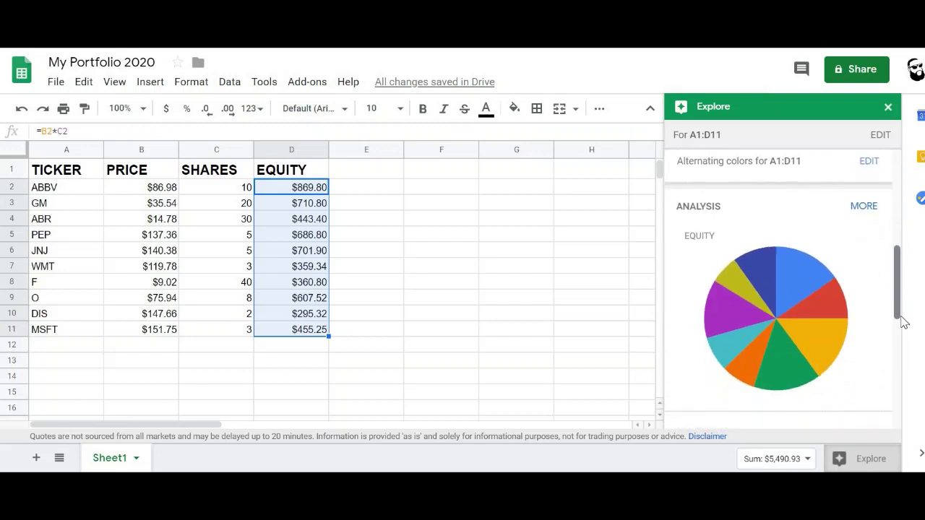
mouse_move(785, 295)
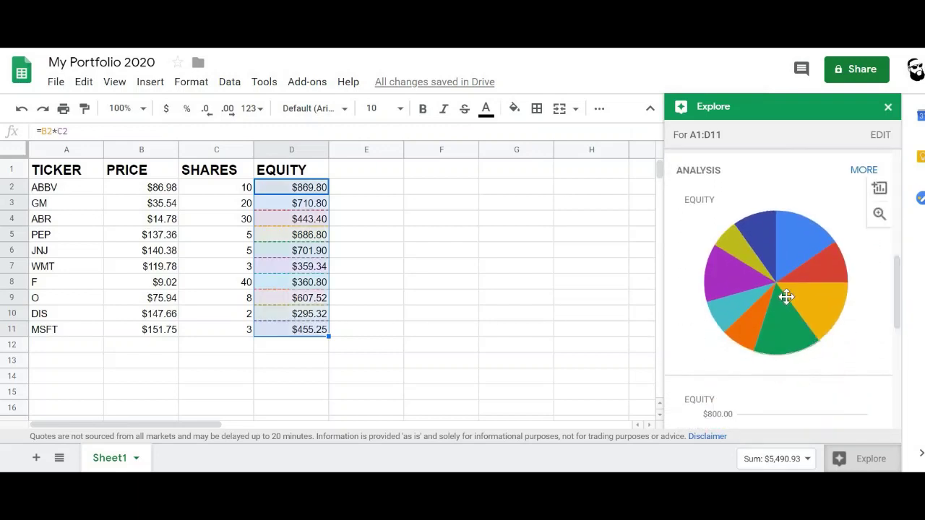
click(879, 190)
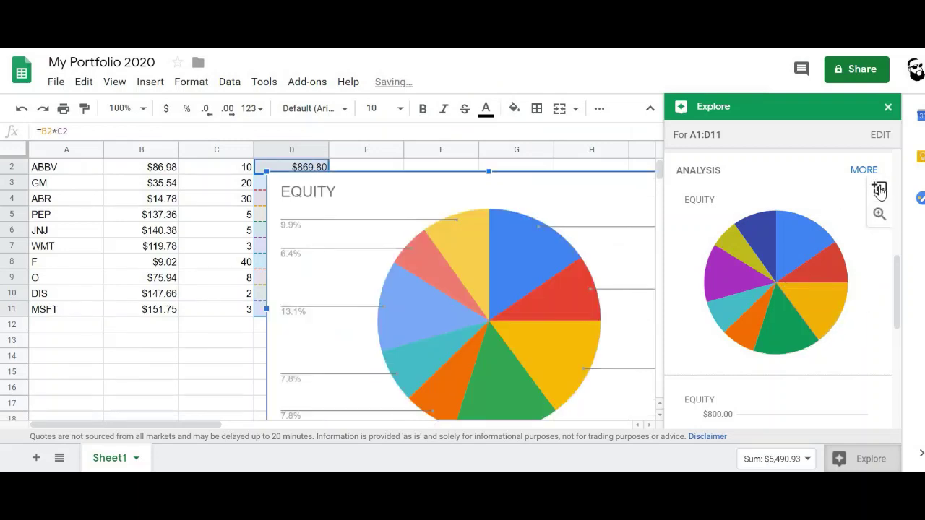
click(888, 109)
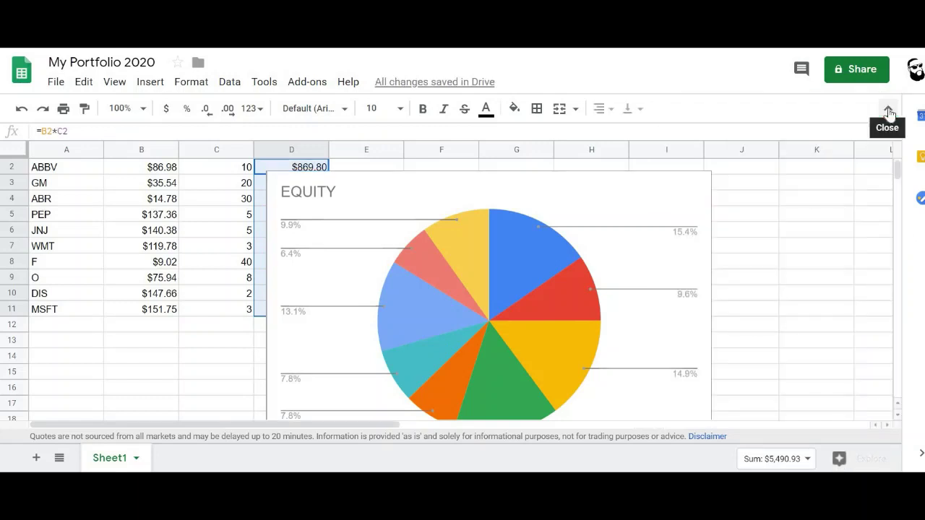
Move the EQUITY pie chart over columns E to J, then undo the insertion.
click(489, 190)
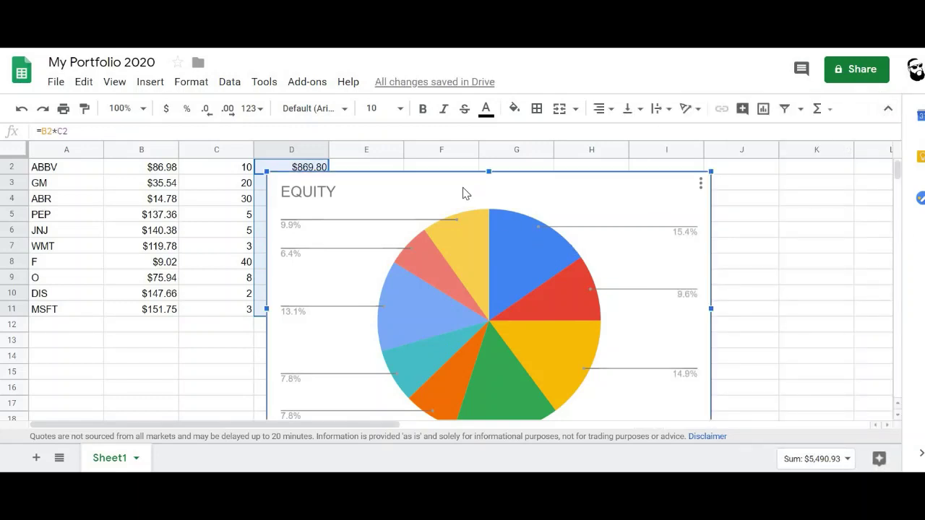
drag(463, 192, 555, 176)
scroll(556, 180, up, 1)
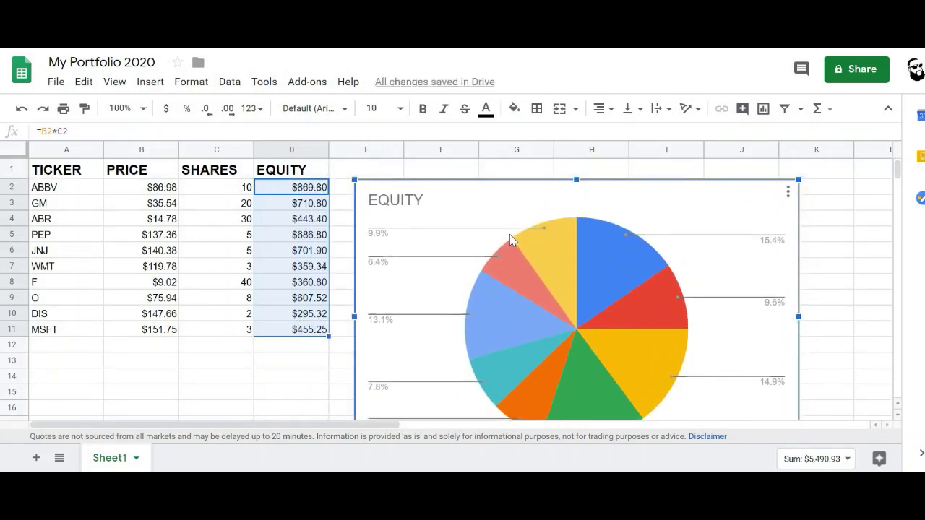
key(ctrl+z)
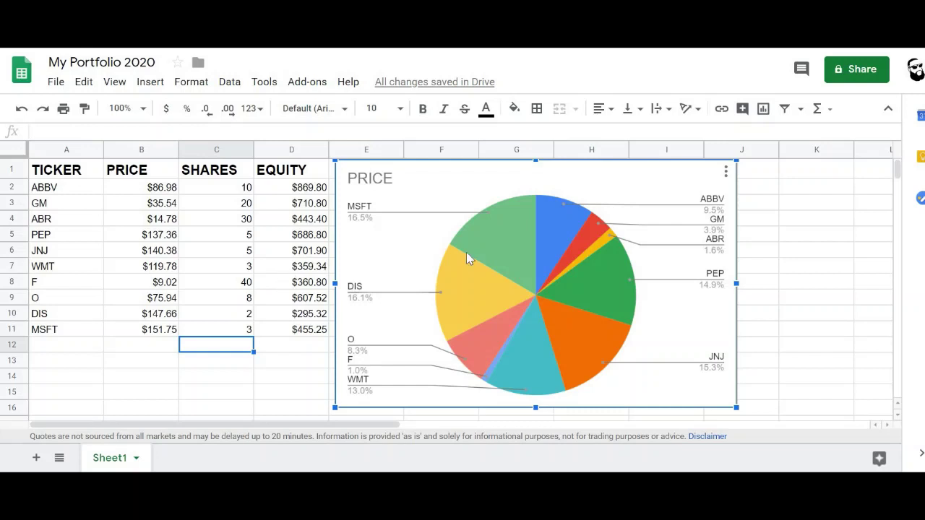
mouse_move(467, 256)
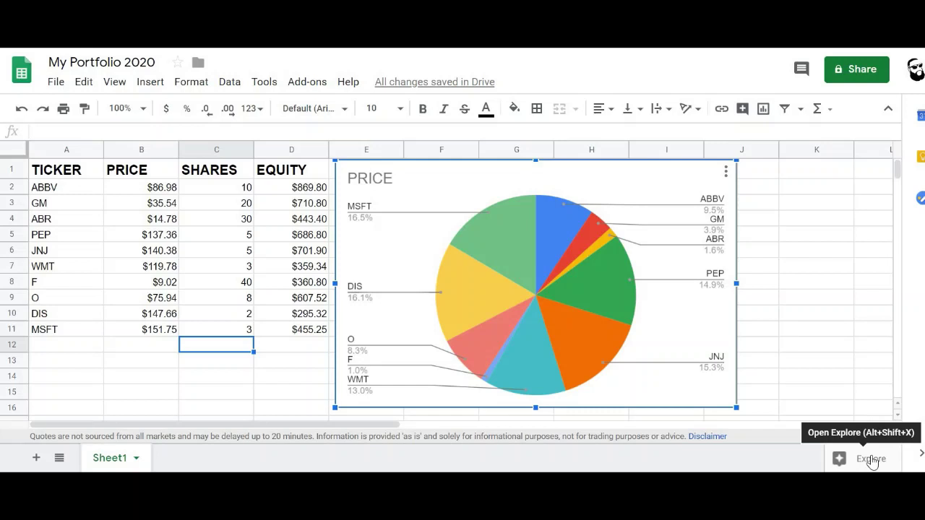
Show Explore suggestions for A1:D11, down to the PRICE pie and PRICE vs. TICKER bar charts.
click(872, 463)
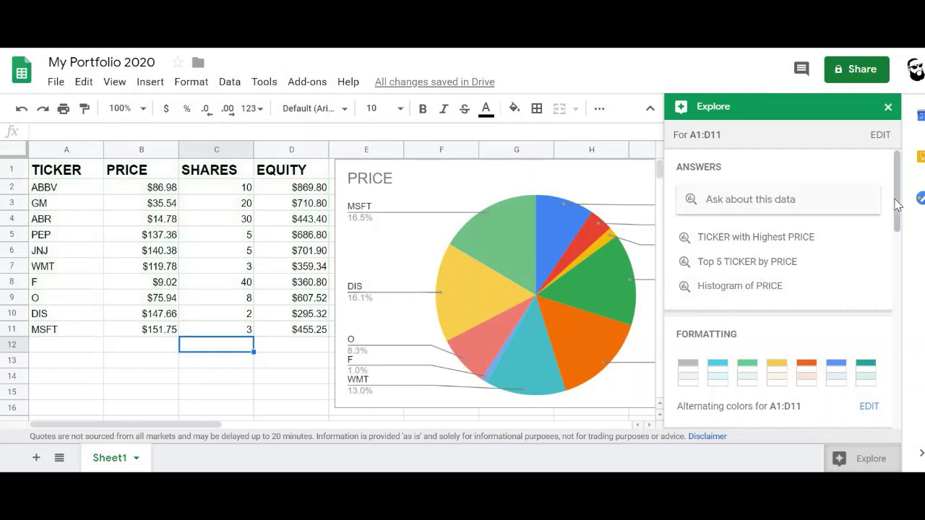
scroll(897, 205, down, 2)
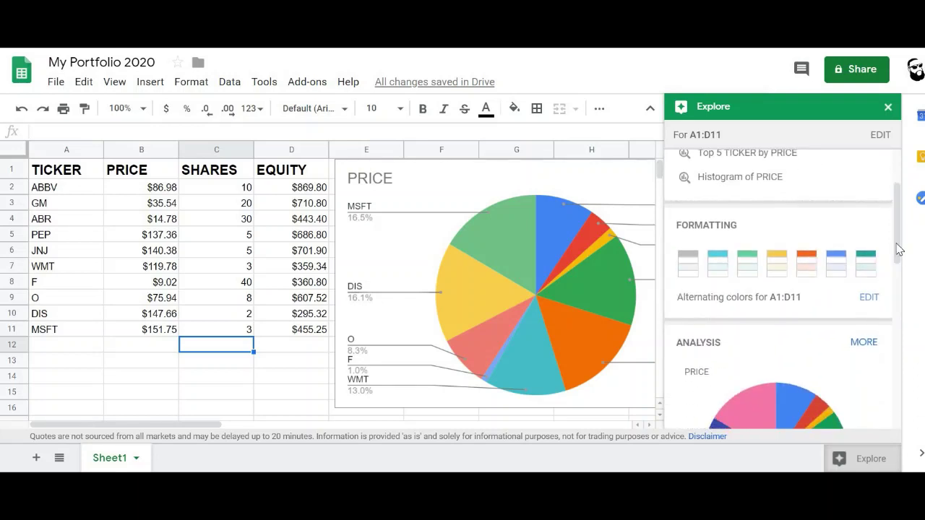
drag(899, 249, 903, 287)
mouse_move(727, 310)
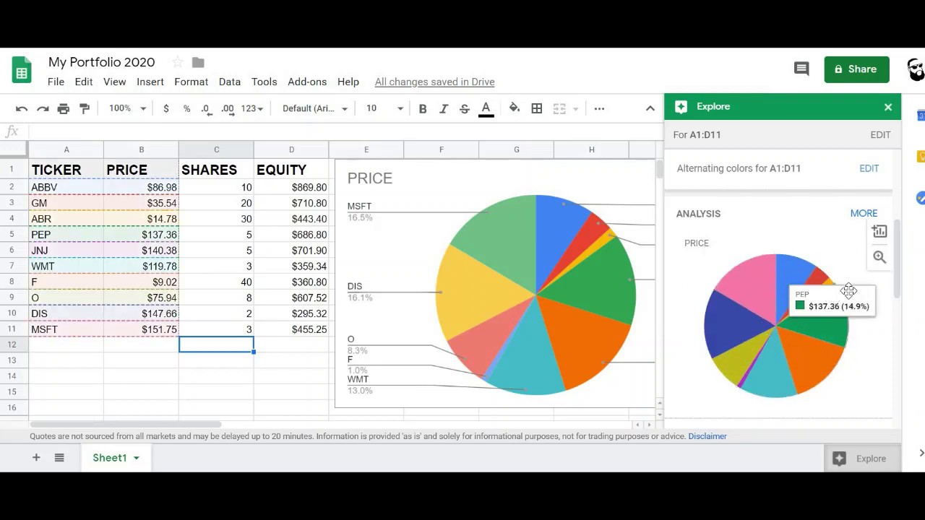
drag(901, 292, 908, 351)
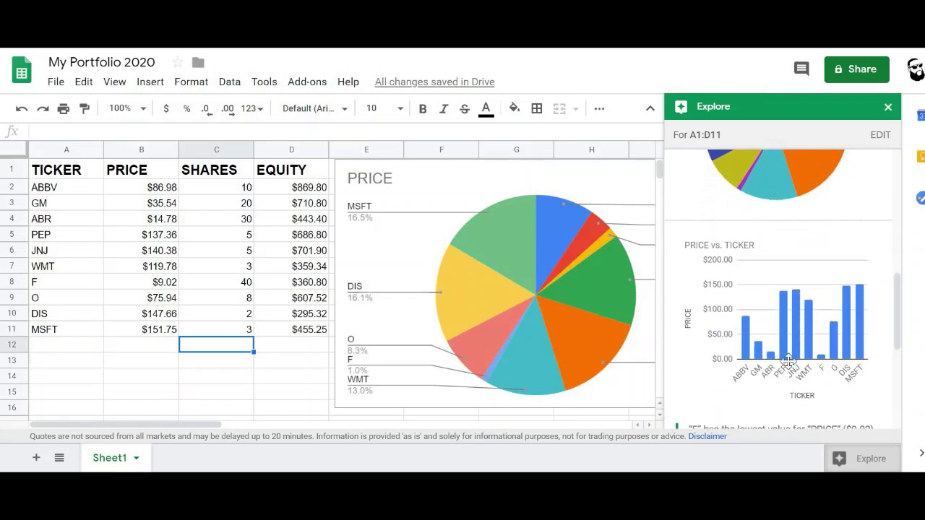
mouse_move(788, 360)
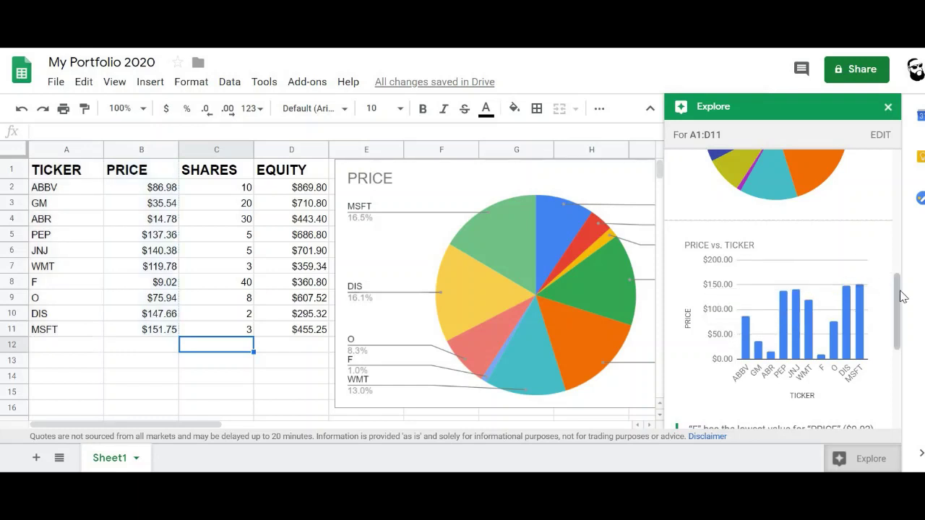
drag(901, 301, 908, 375)
mouse_move(916, 235)
mouse_down()
mouse_move(916, 212)
mouse_move(917, 252)
mouse_up()
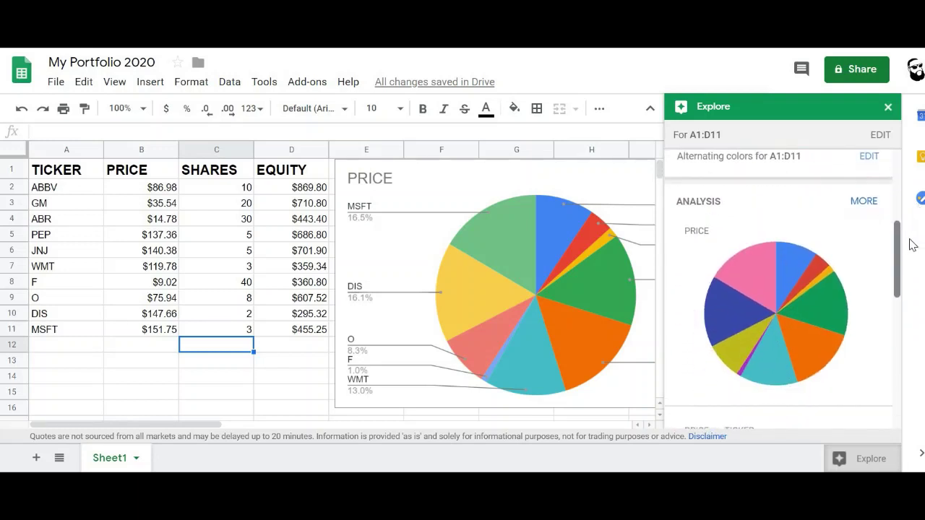
Expand the Analysis section to reach the PRICE vs. TICKER bar chart showing F lowest at $9.02.
click(864, 205)
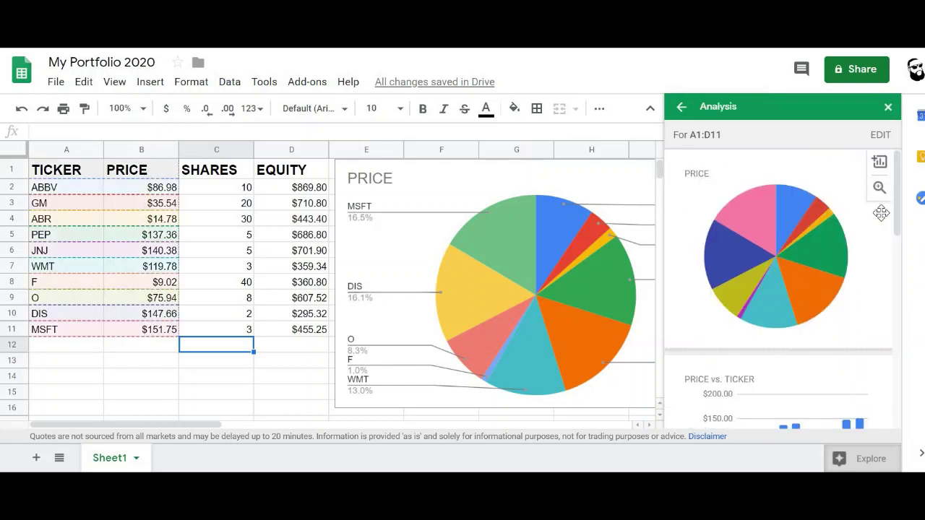
drag(898, 235, 903, 357)
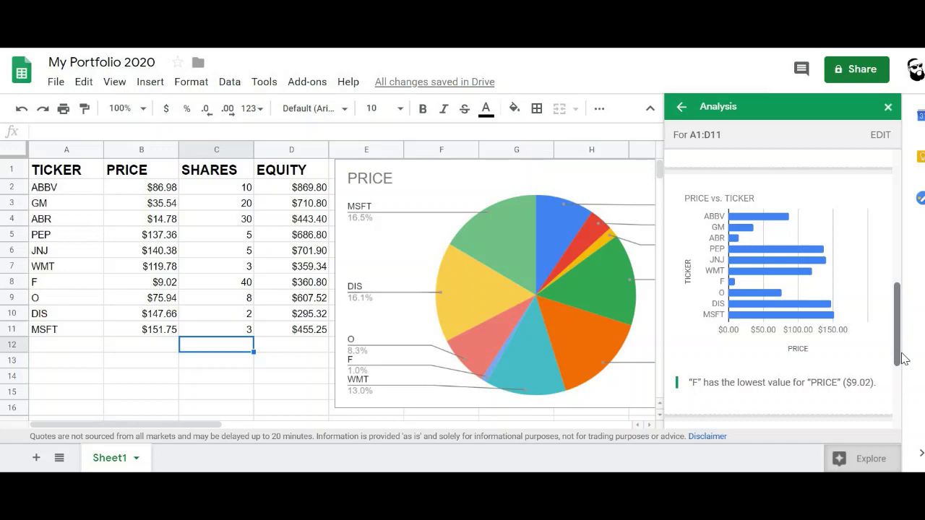
Close the Analysis panel and scroll through the GOOGLEFINANCE syntax and realtime attributes list.
click(888, 108)
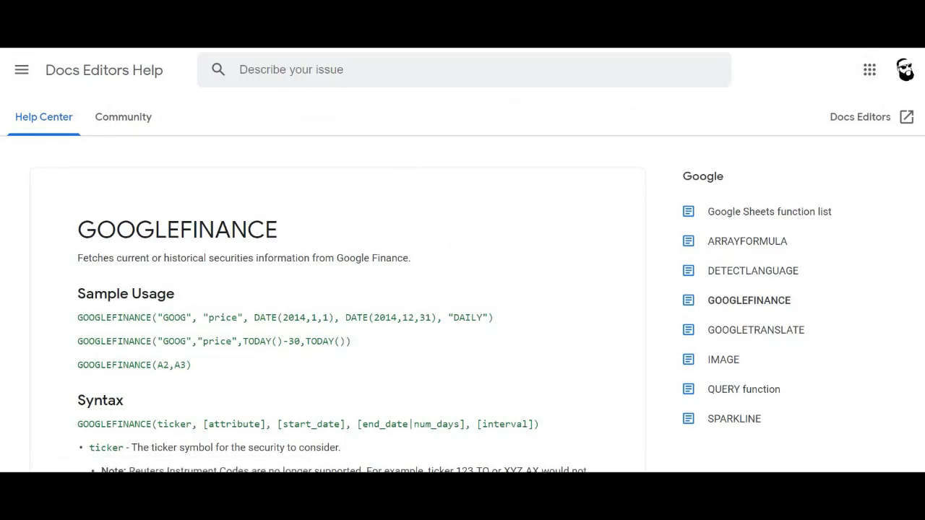
scroll(361, 194, down, 2)
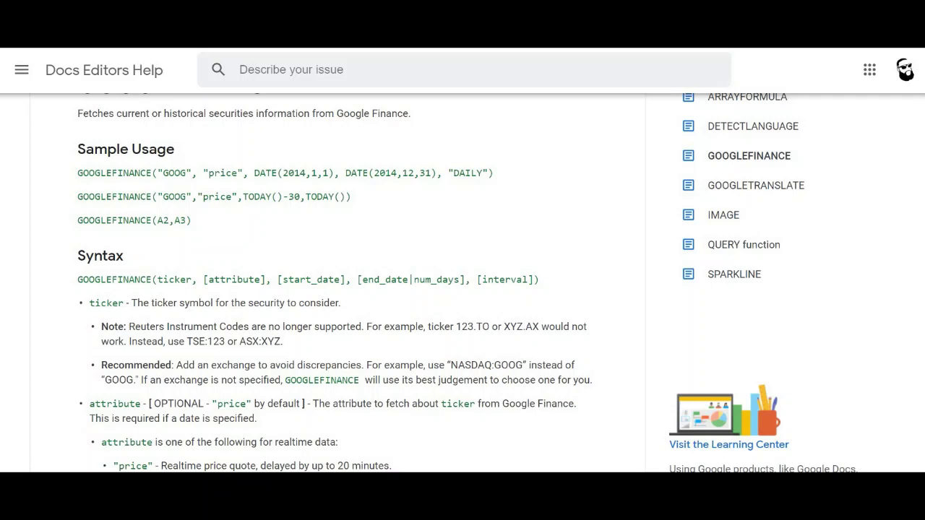
scroll(123, 197, down, 4)
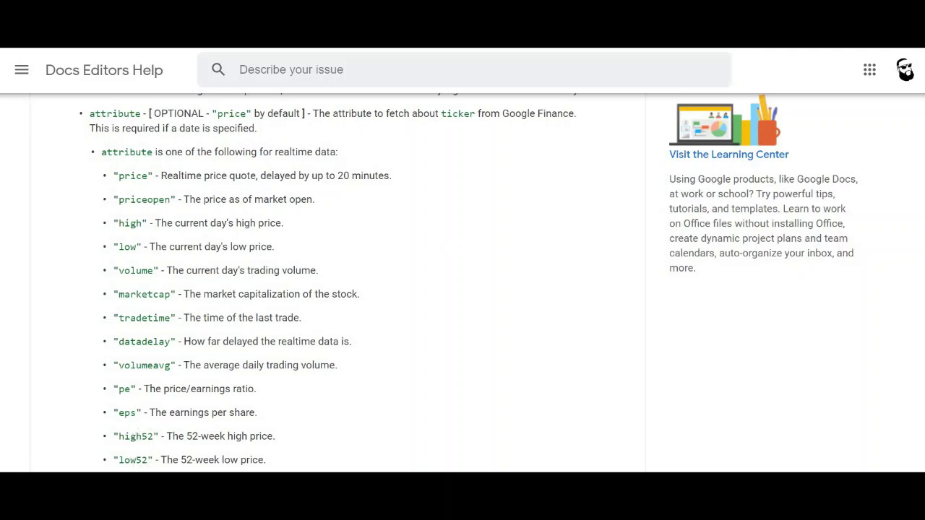
scroll(337, 282, up, 4)
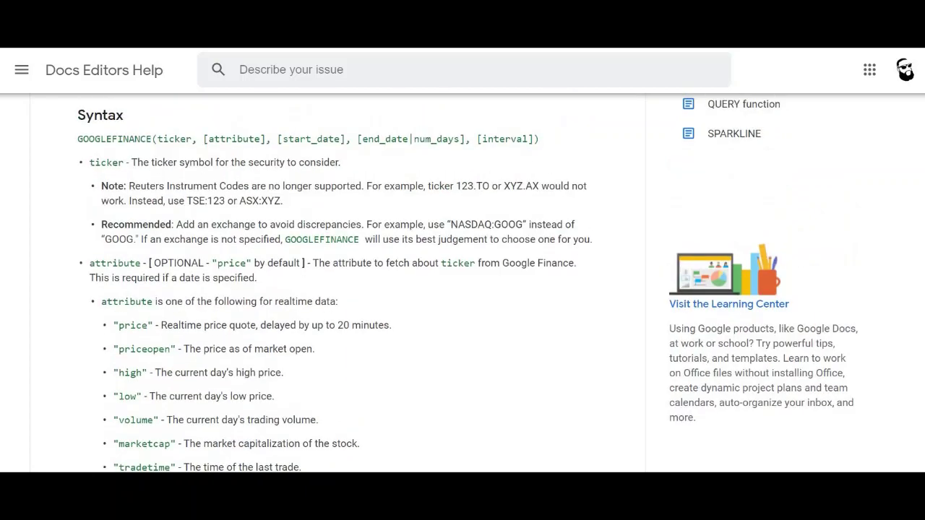
scroll(337, 282, up, 3)
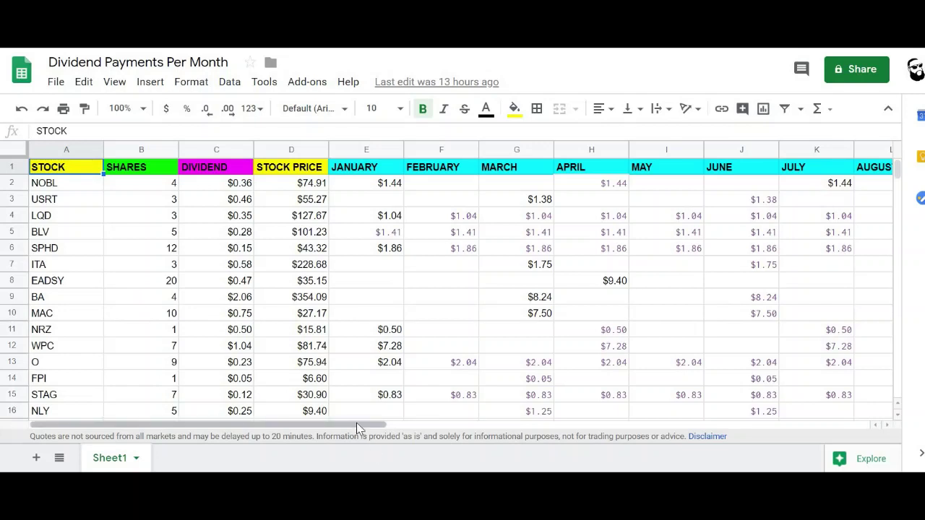
Scroll to row 55 to show the totals row: $67.82 January, $98.16 February, $127.94 March.
drag(362, 429, 459, 427)
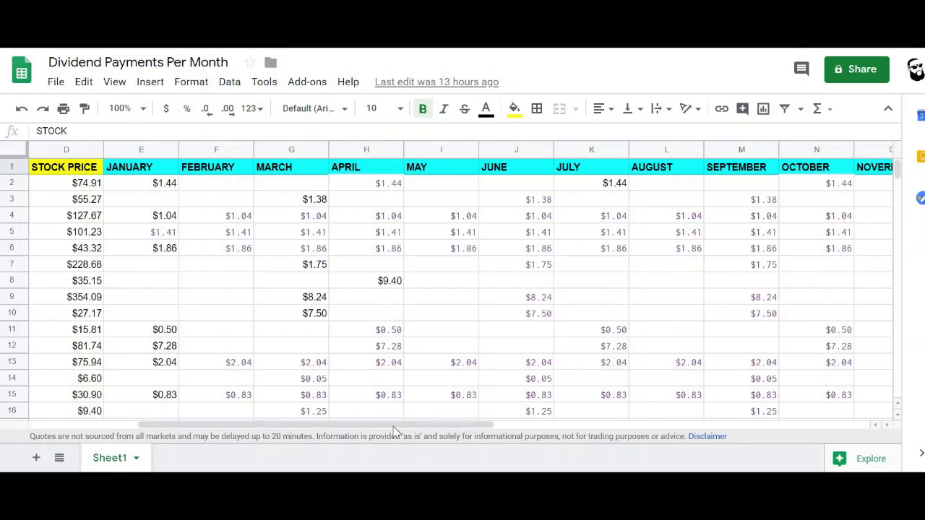
drag(395, 432, 325, 427)
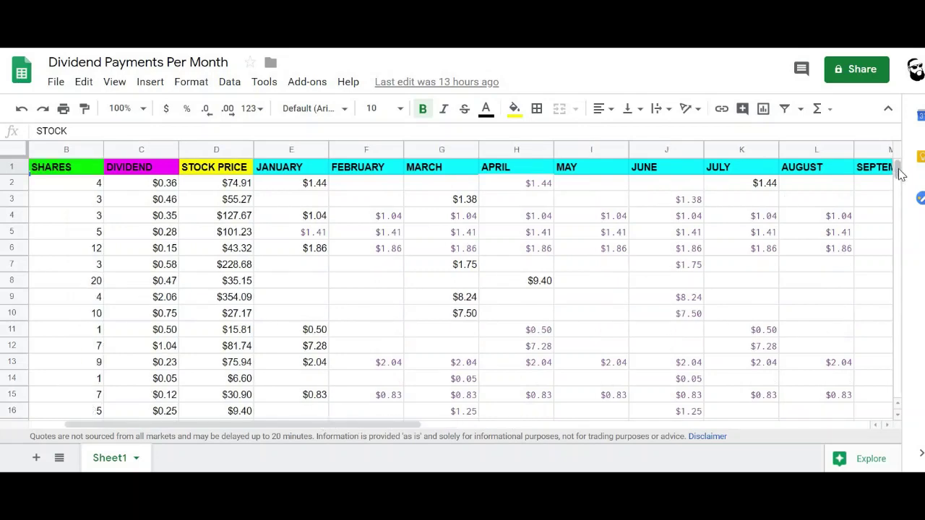
drag(900, 174, 901, 181)
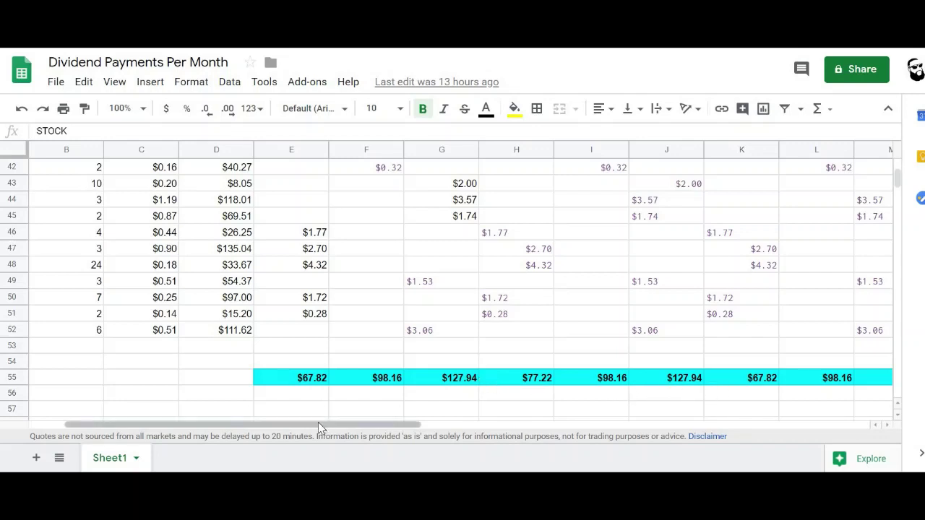
Scroll right to column Q's YEAR TOTAL annual dividends, then back to the top rows.
drag(318, 427, 585, 433)
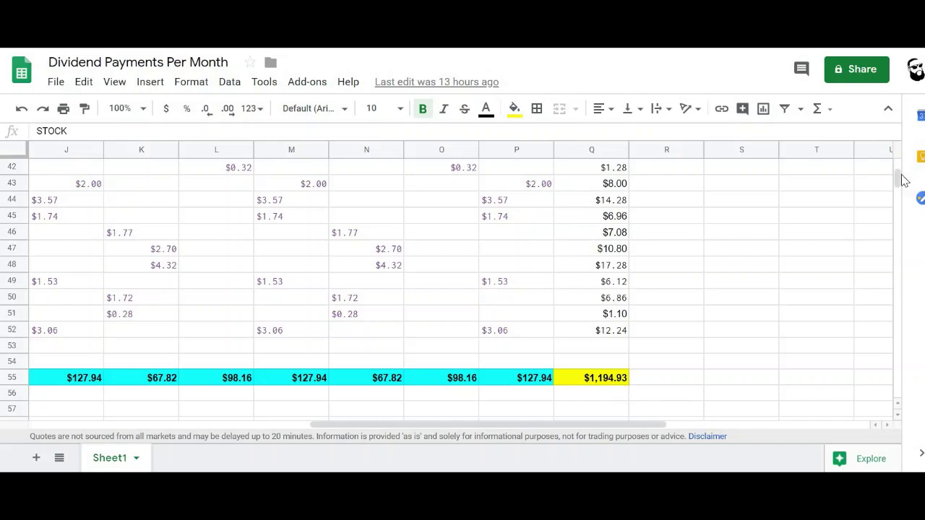
drag(900, 178, 898, 165)
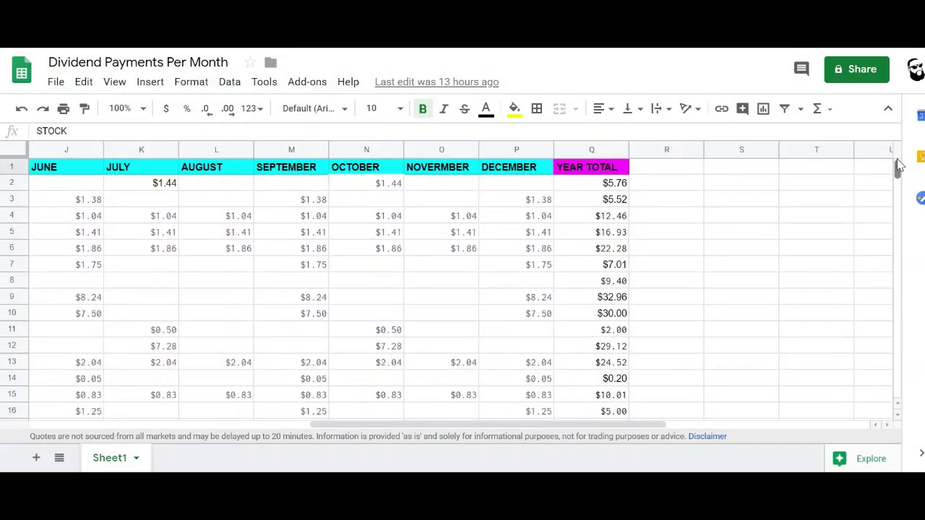